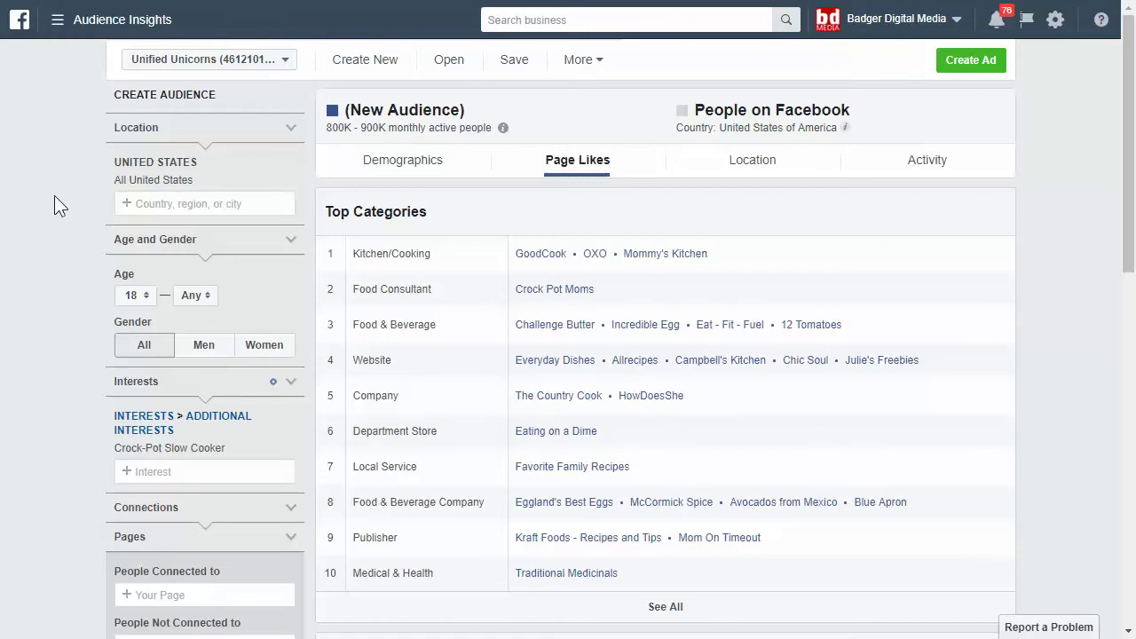
# Scroll down to the Page Likes Top Categories for the 800K–900K Crock-Pot Slow Cooker audience.
pyautogui.scroll(-2, 59, 364)
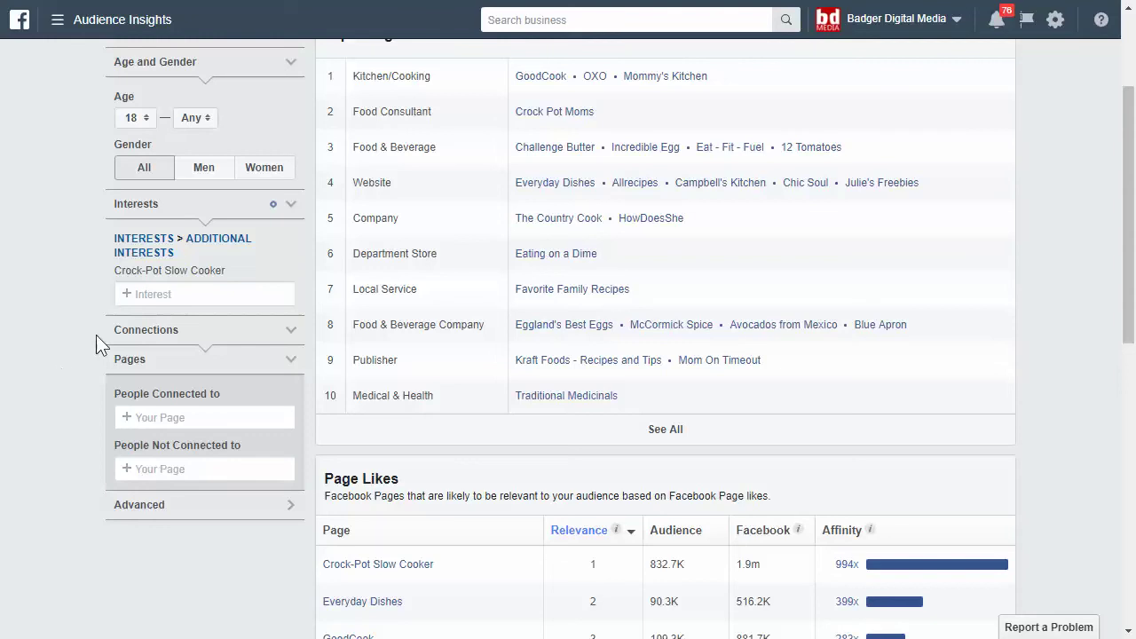
# Add Baking as the interest and remove Crock-Pot Slow Cooker, growing the audience to 15M–20M.
pyautogui.click(182, 294)
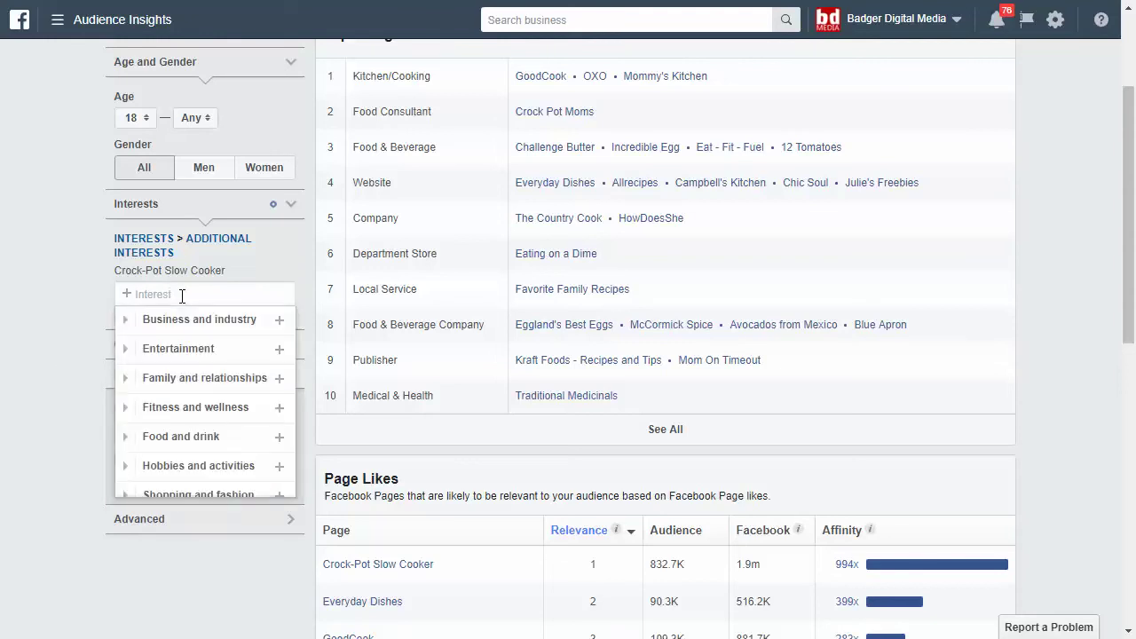
pyautogui.write('baking')
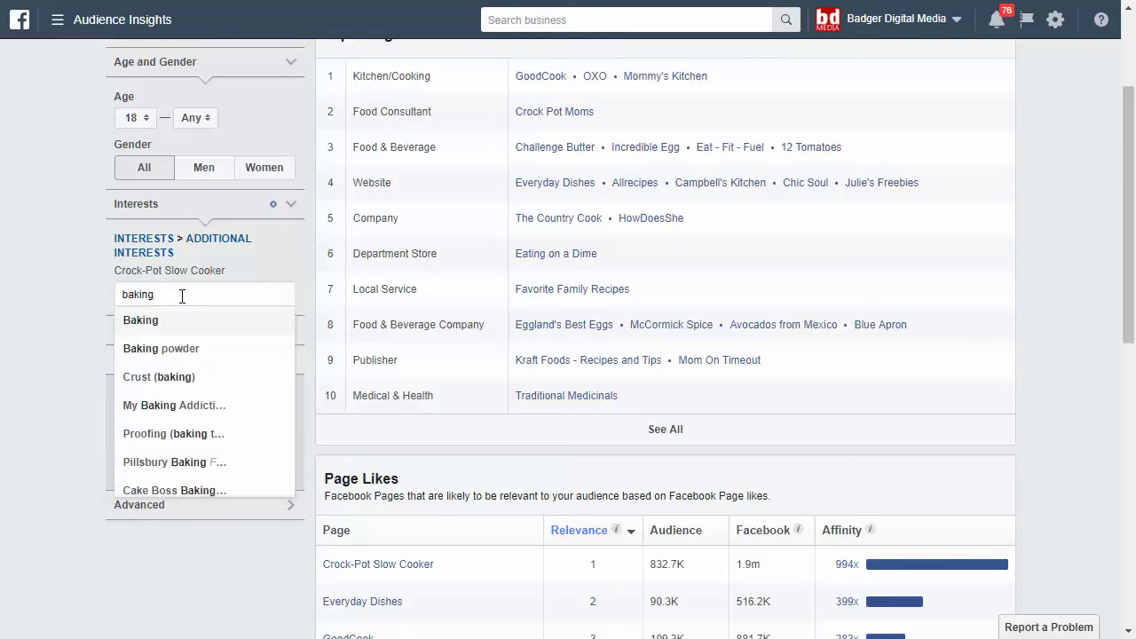
pyautogui.click(162, 316)
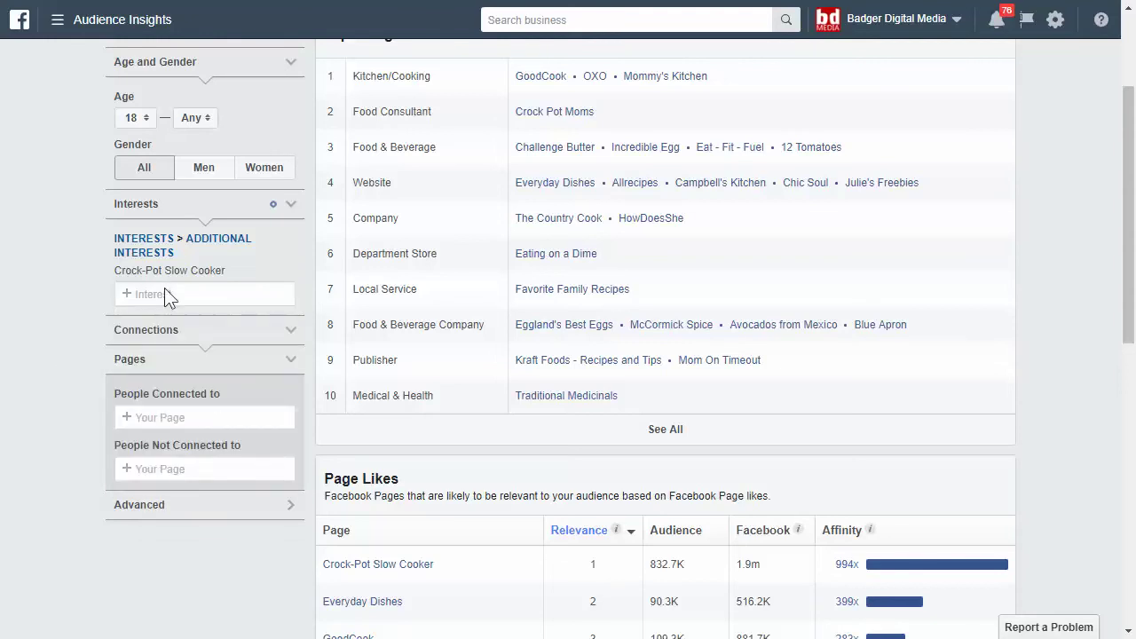
pyautogui.click(180, 294)
pyautogui.write('baking')
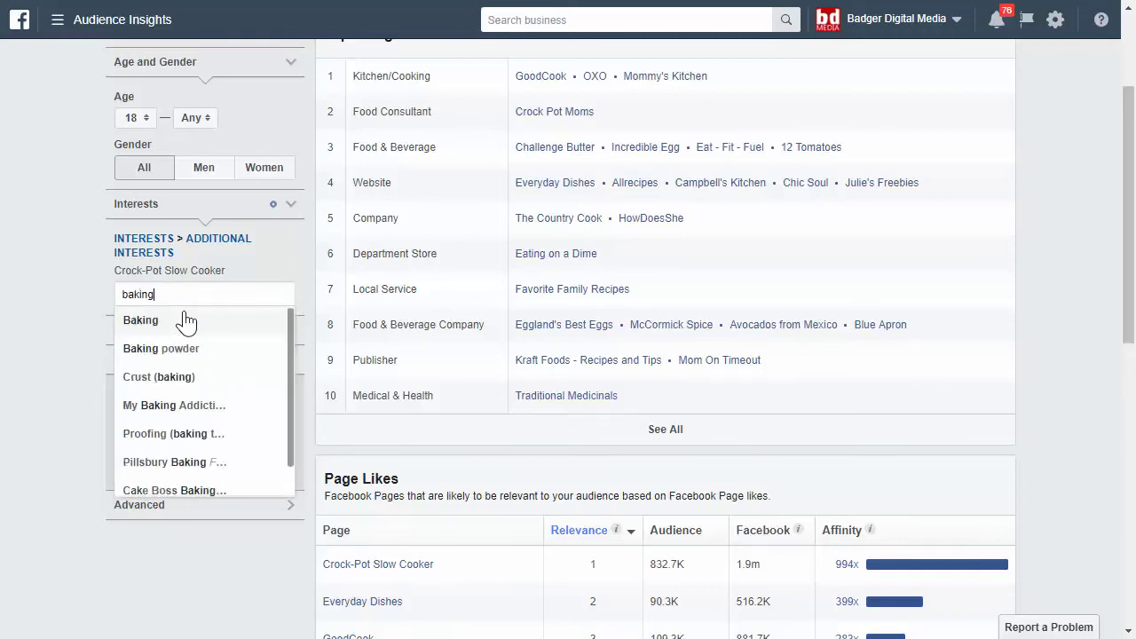
pyautogui.click(182, 320)
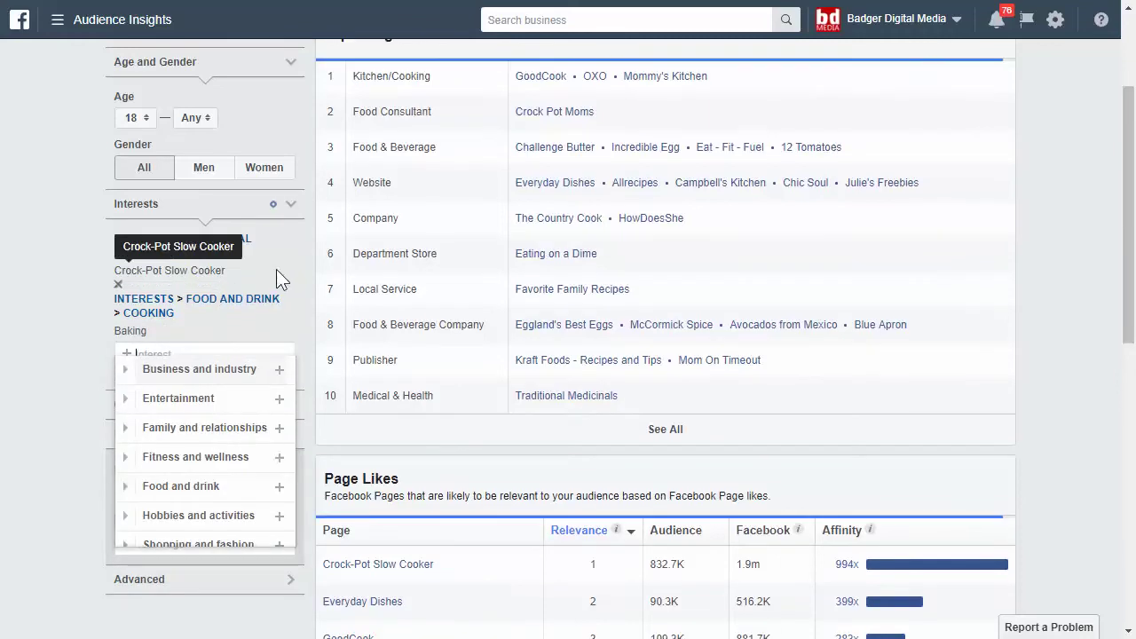
pyautogui.click(118, 284)
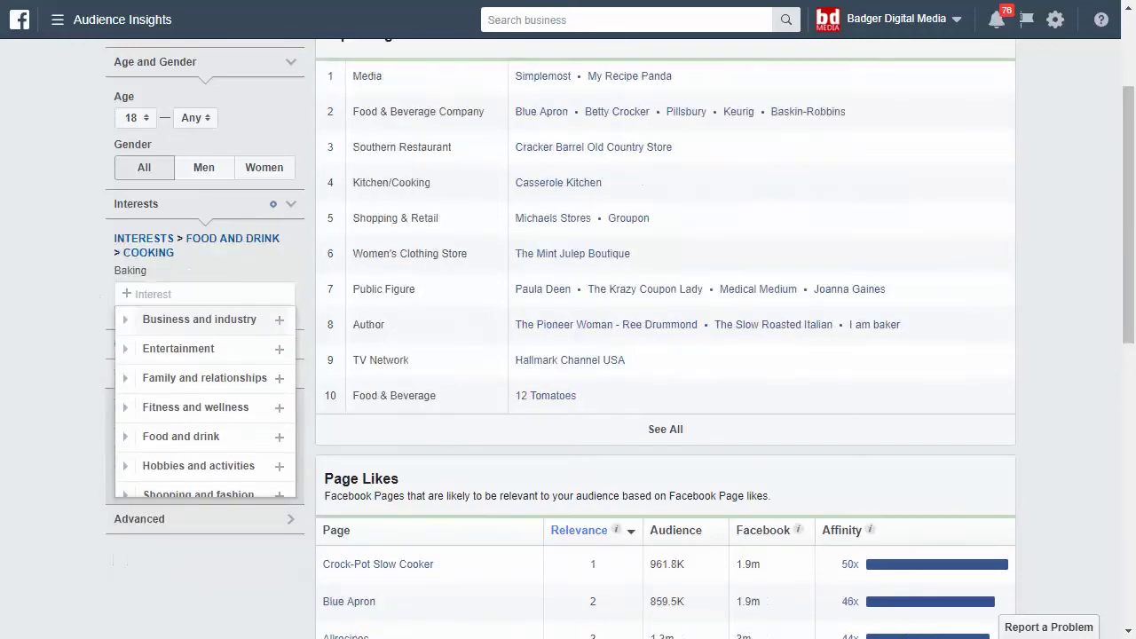
pyautogui.click(77, 279)
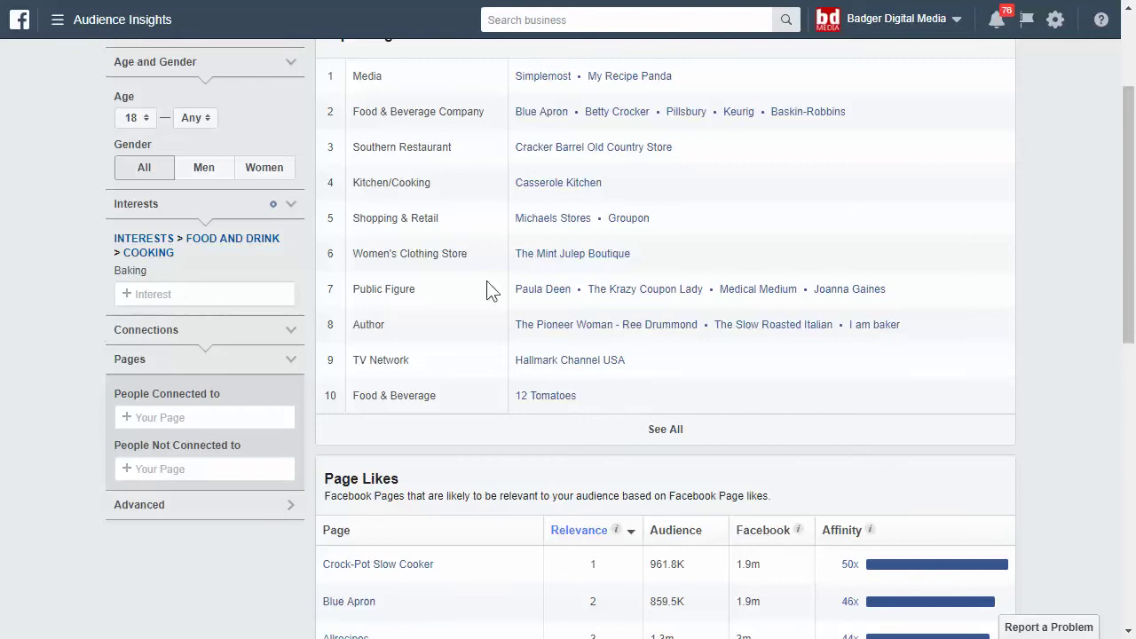
pyautogui.scroll(-1, 690, 291)
# Inspect the Baking audience's Page Likes rows, including Crock-Pot Slow Cooker at 50x and Dollar Tree.
pyautogui.scroll(3, 690, 284)
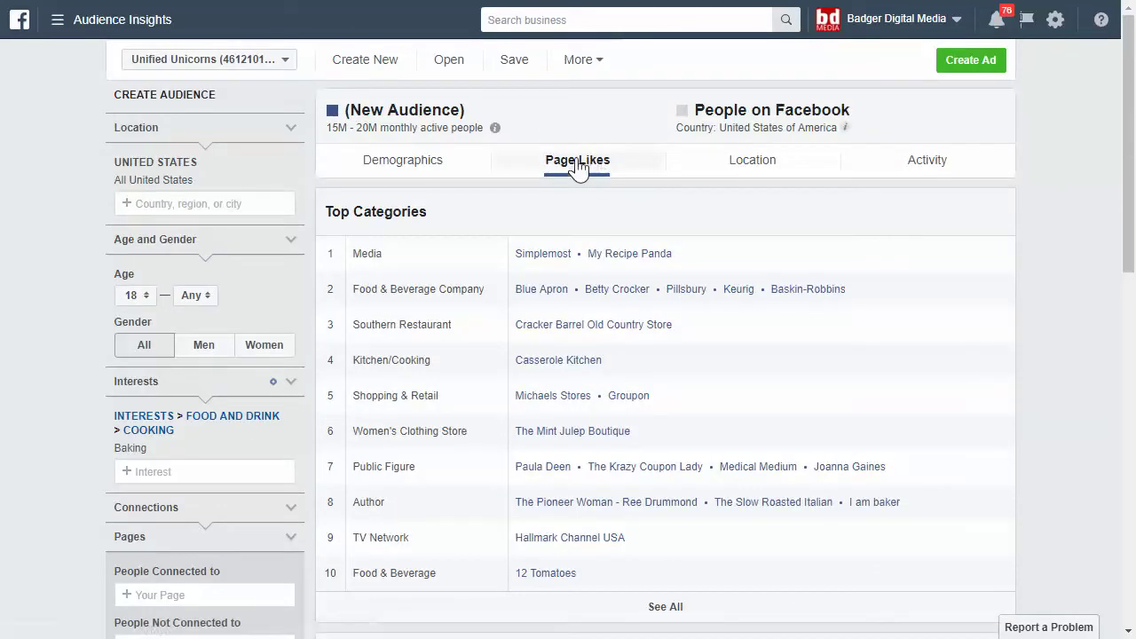
pyautogui.scroll(-6, 577, 182)
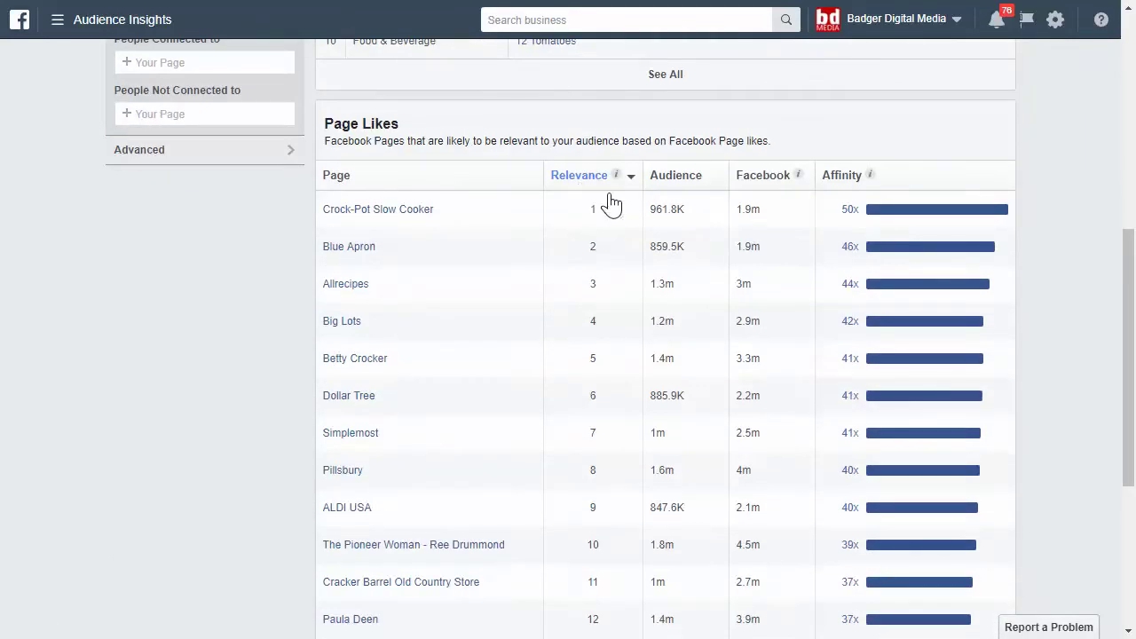
pyautogui.moveTo(374, 220)
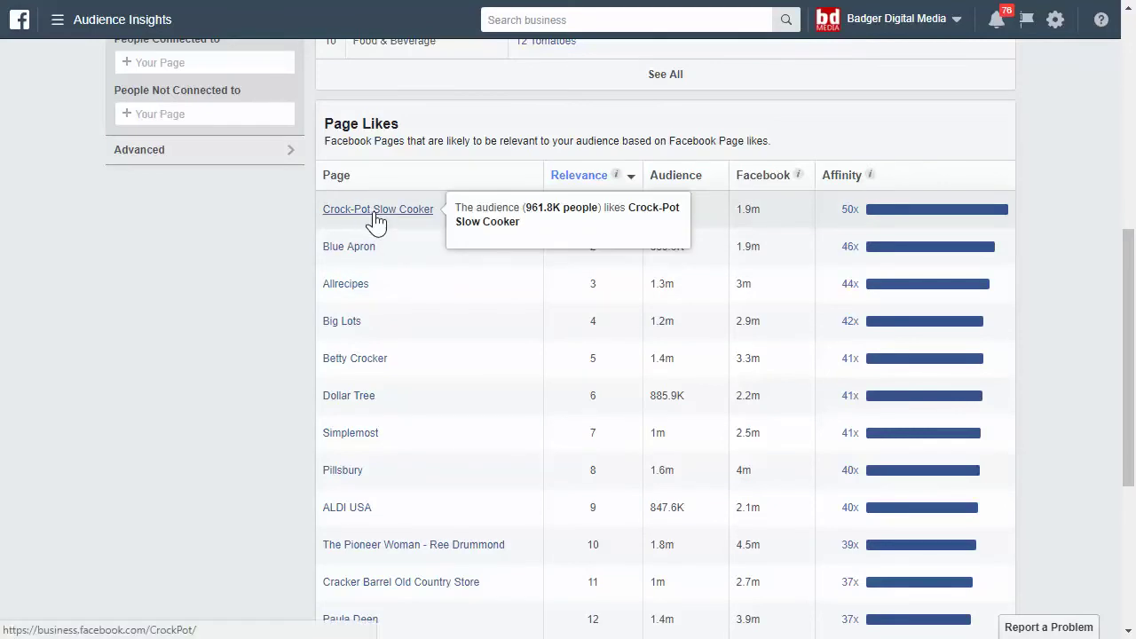
pyautogui.moveTo(353, 373)
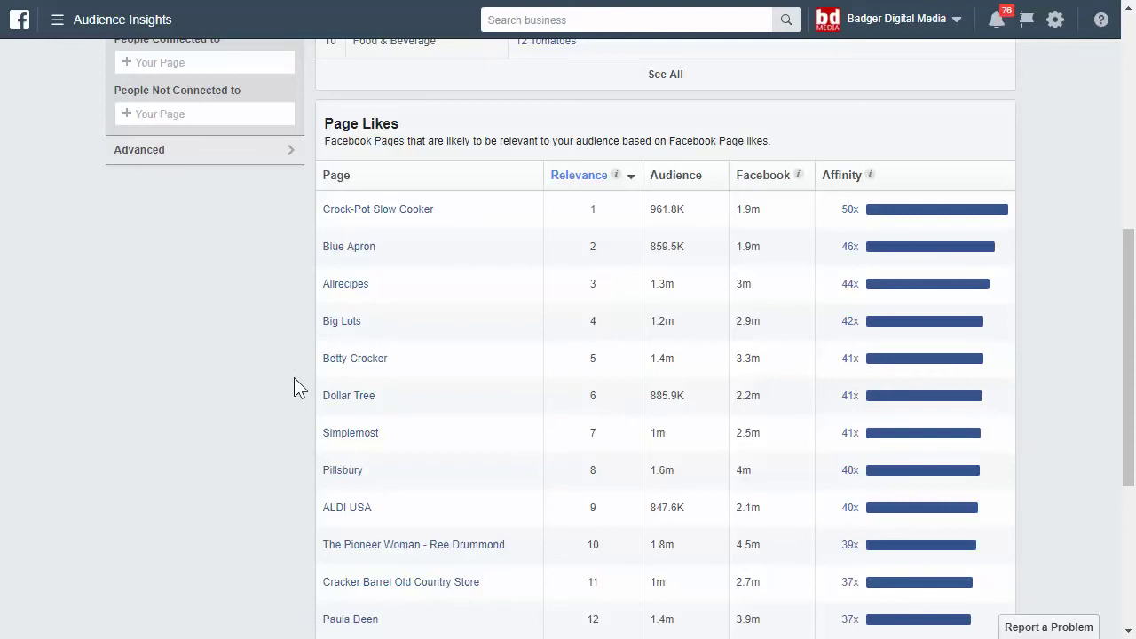
pyautogui.moveTo(346, 401)
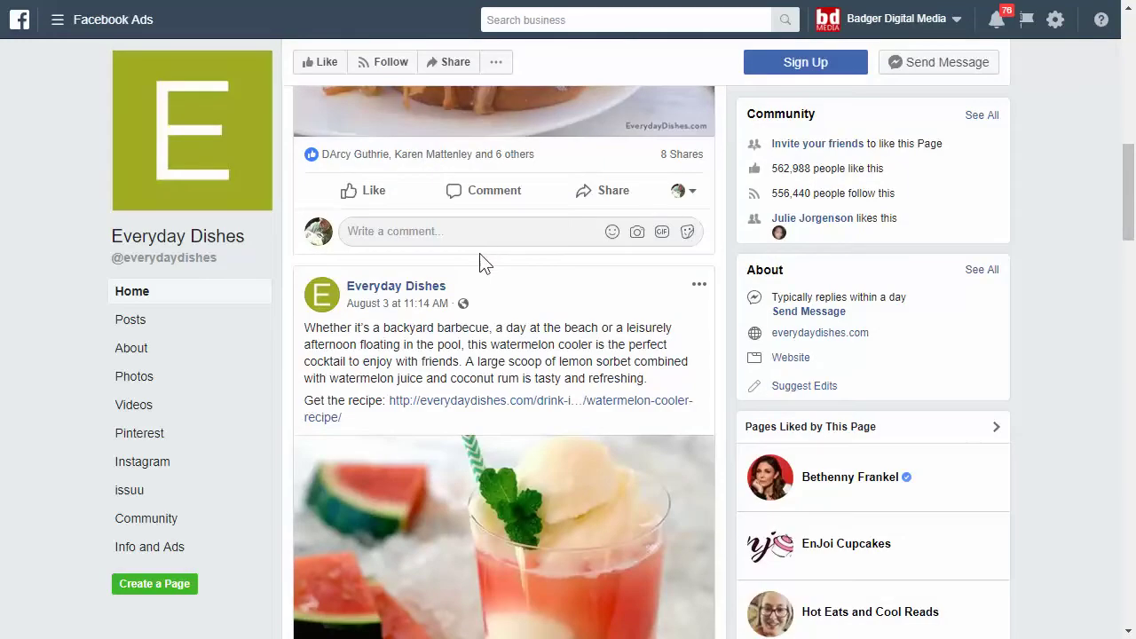
# Scroll through posts on the Everyday Dishes, OXO, Crock Pot Moms and Crock-Pot Ladies (about 1.4M likes) pages.
pyautogui.scroll(4, 485, 256)
pyautogui.scroll(3, 482, 261)
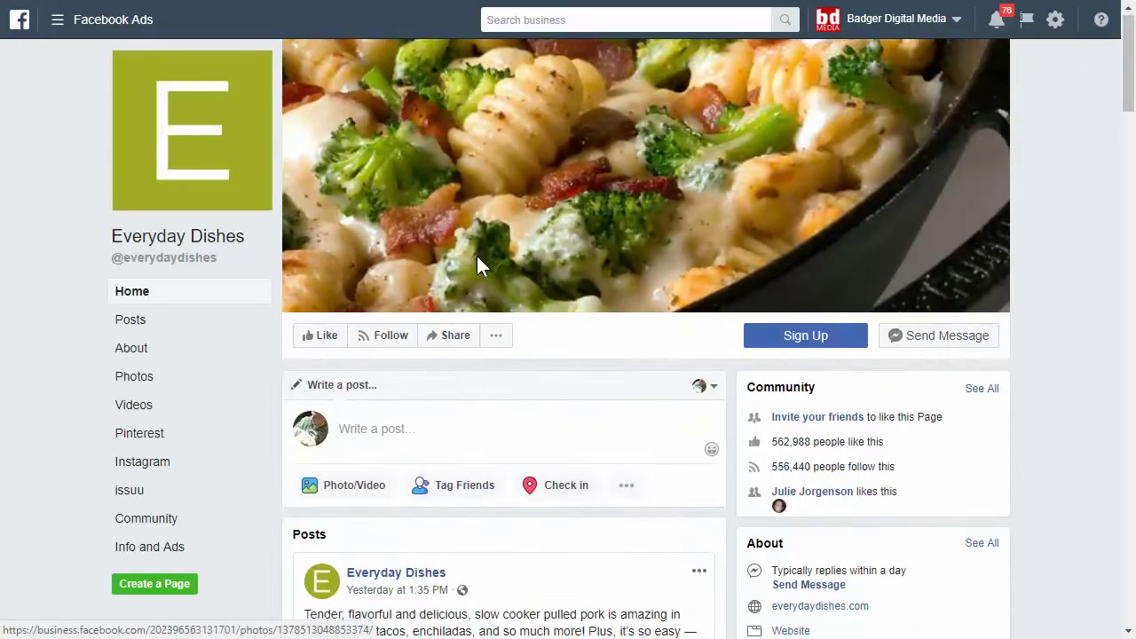
pyautogui.scroll(-2, 476, 258)
pyautogui.scroll(-6, 478, 259)
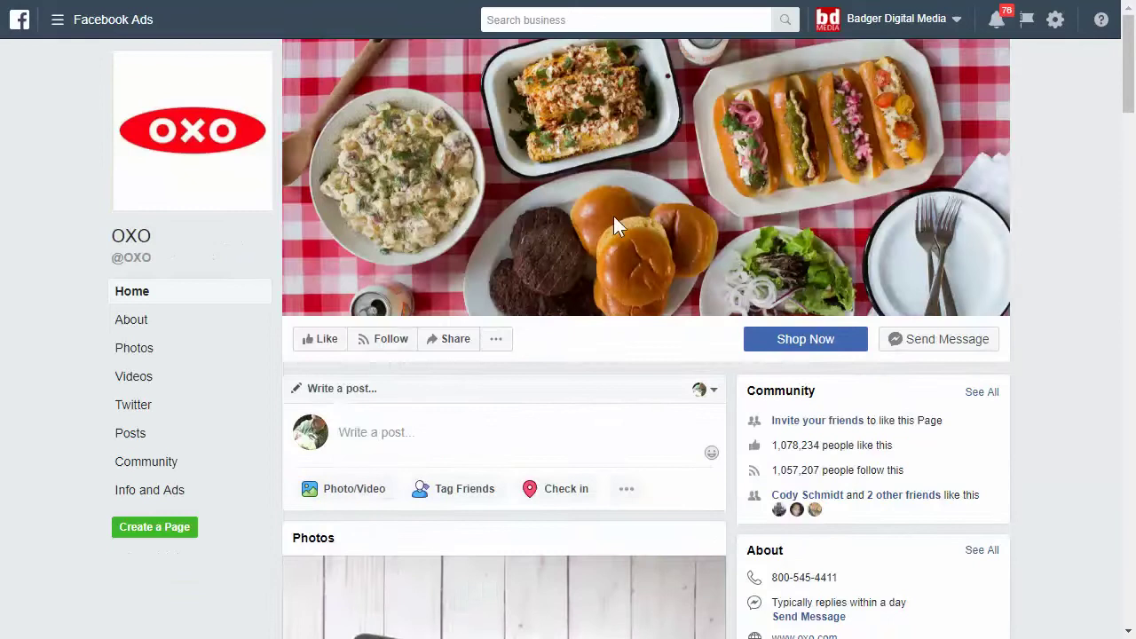
pyautogui.scroll(-6, 611, 227)
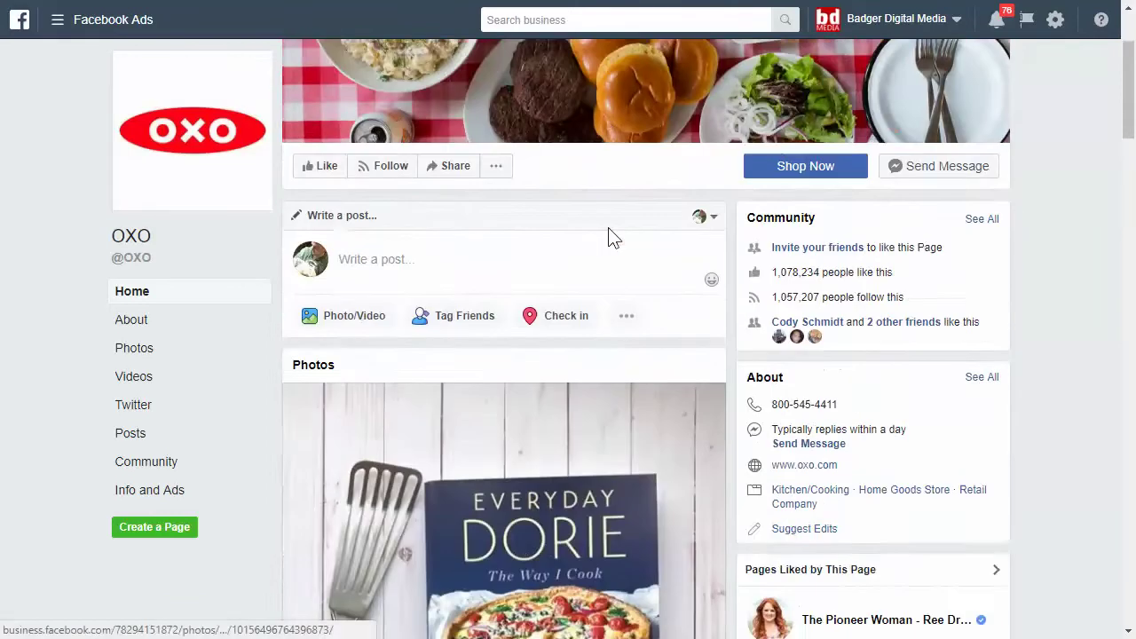
pyautogui.scroll(-7, 610, 235)
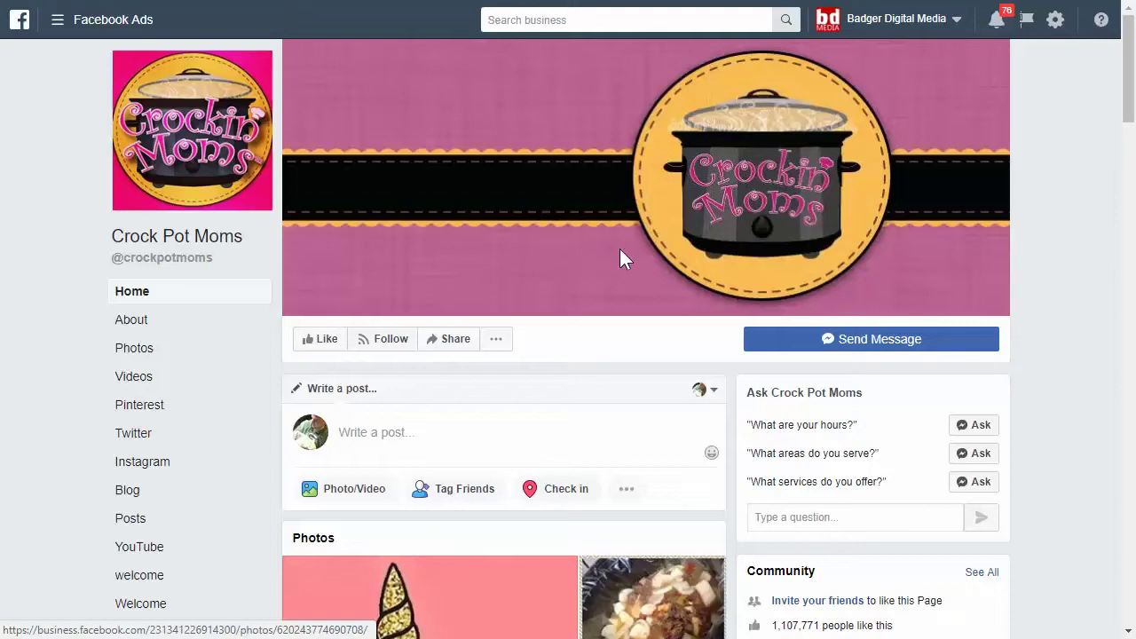
pyautogui.scroll(-10, 621, 256)
pyautogui.scroll(-10, 624, 259)
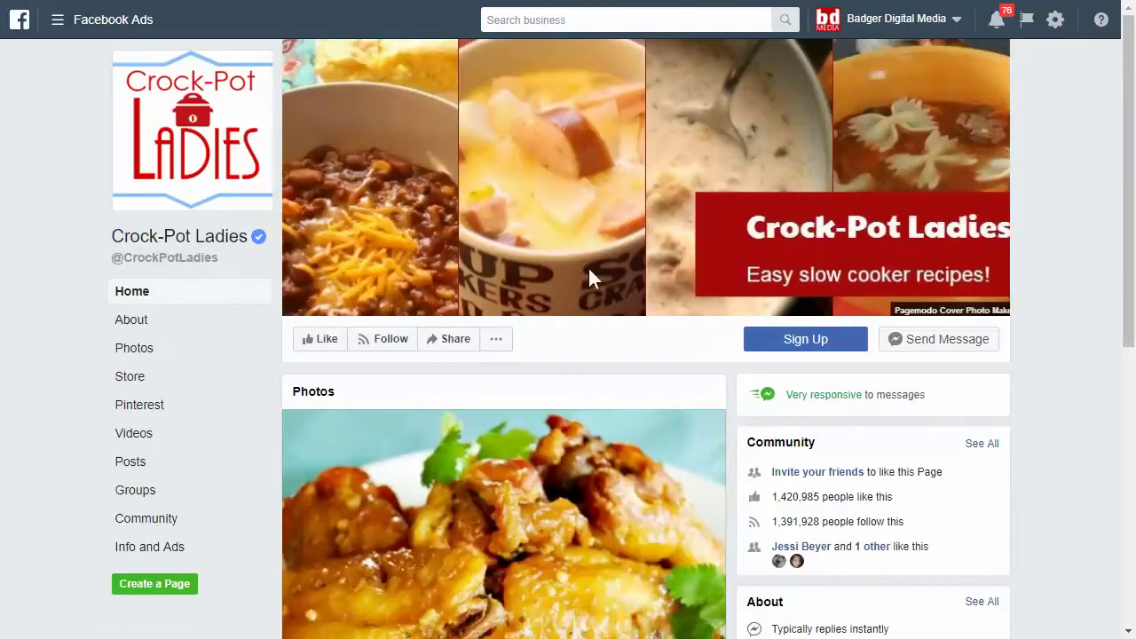
pyautogui.scroll(-5, 542, 335)
pyautogui.scroll(3, 542, 341)
pyautogui.scroll(-7, 540, 341)
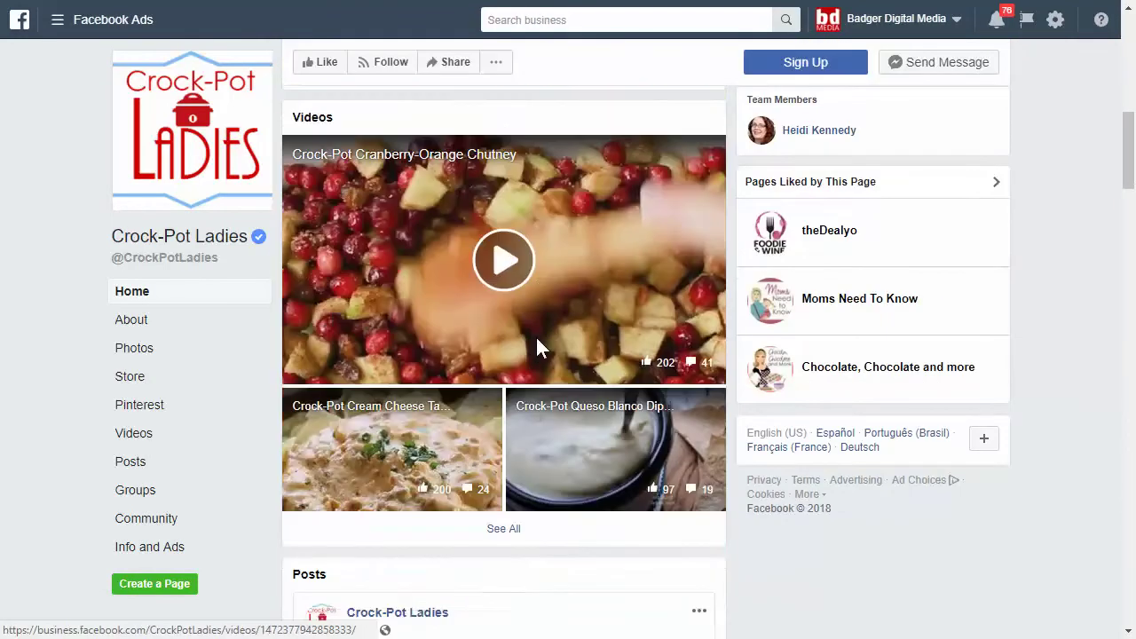
pyautogui.scroll(-9, 535, 337)
pyautogui.scroll(-5, 533, 353)
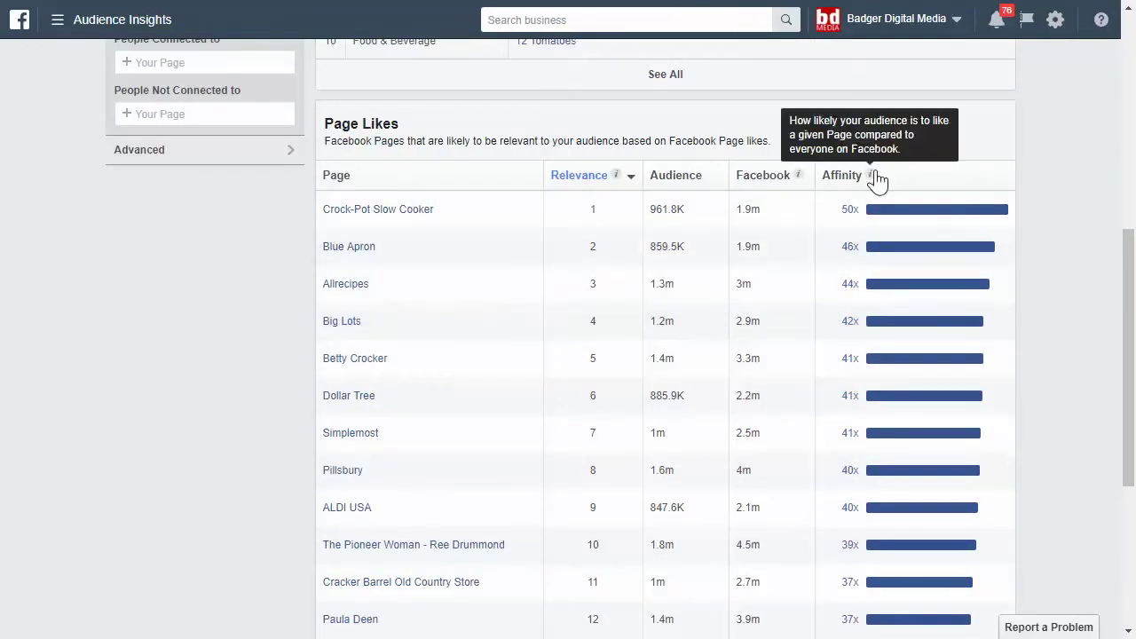
pyautogui.scroll(4, 222, 325)
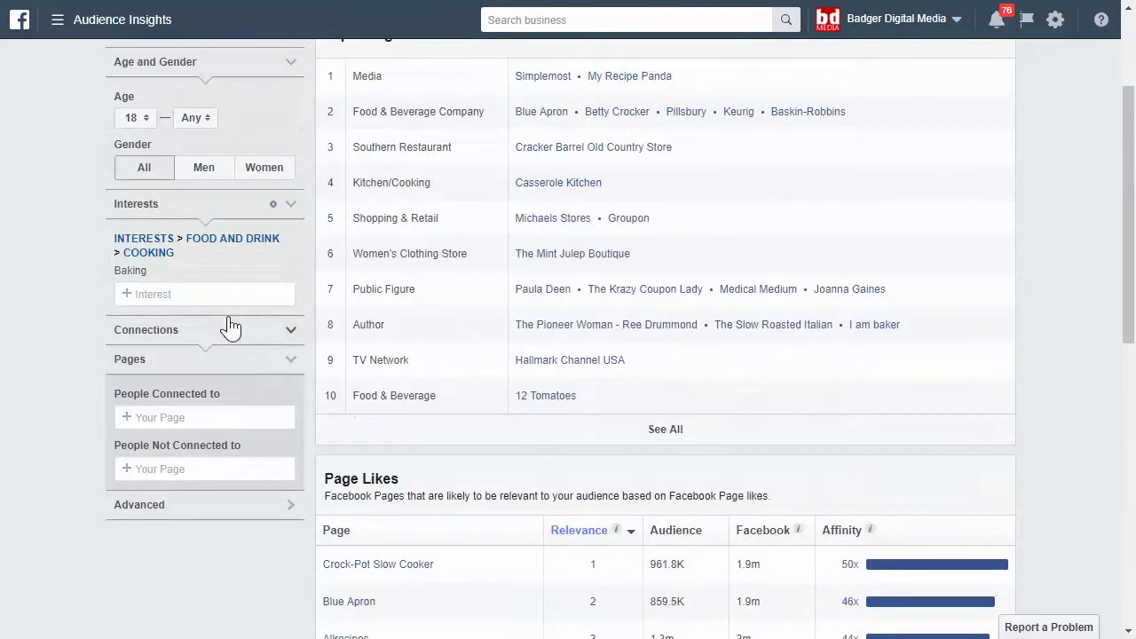
pyautogui.scroll(-1, 539, 463)
pyautogui.scroll(-2, 535, 456)
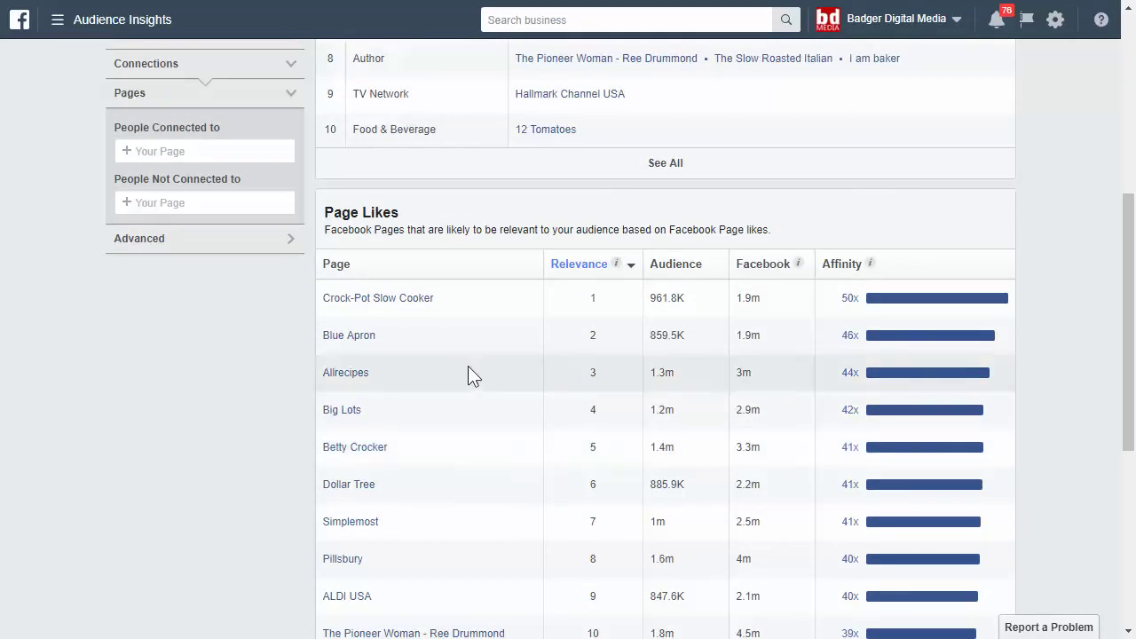
pyautogui.moveTo(401, 303)
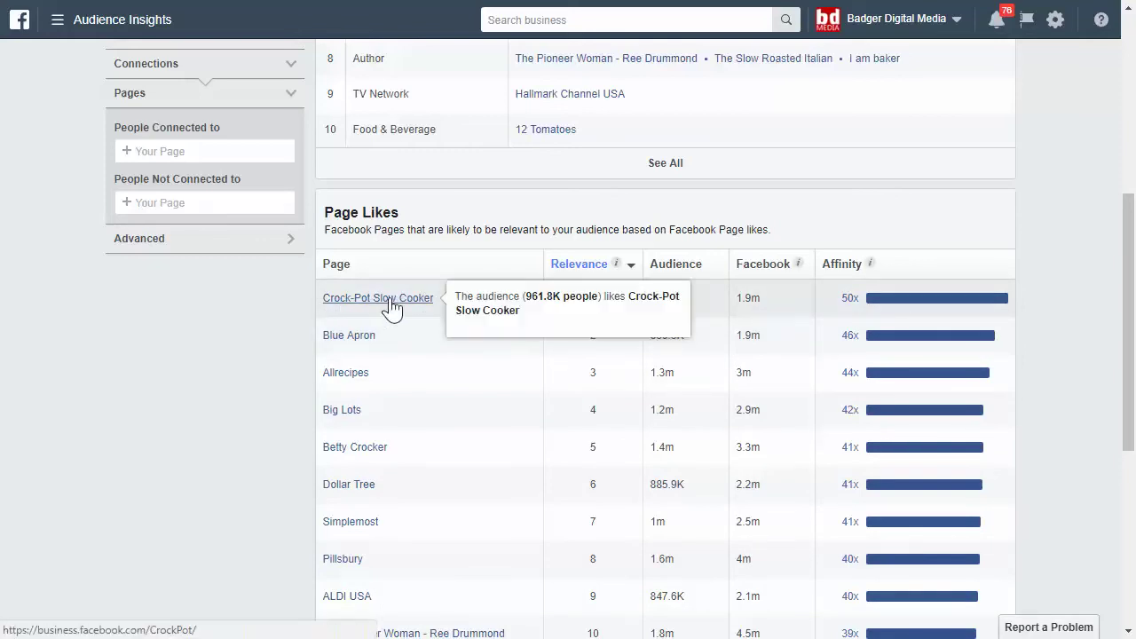
pyautogui.scroll(2, 266, 298)
# Search 'crock', add Crock-Pot Slow Cooker as the interest, and remove Baking.
pyautogui.click(167, 207)
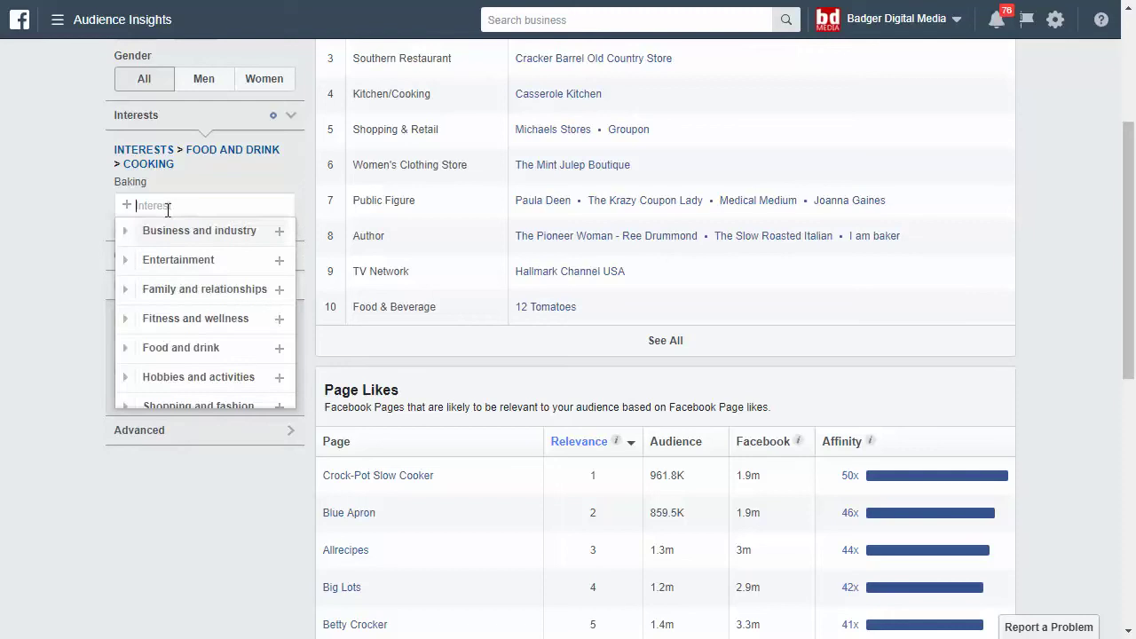
pyautogui.write('crock pot')
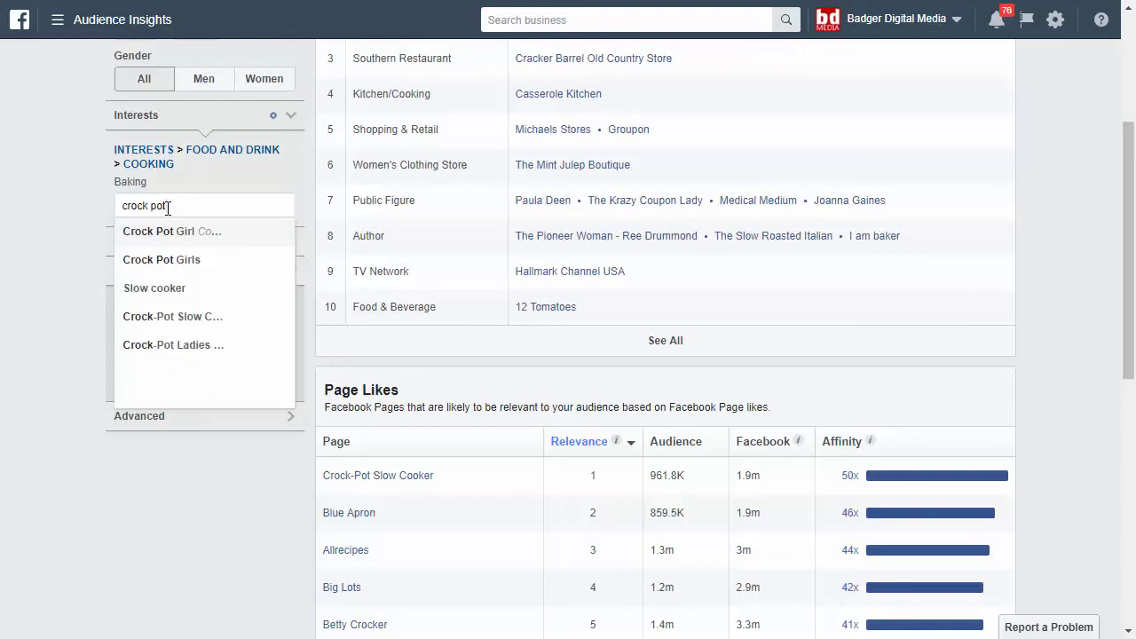
pyautogui.click(157, 316)
pyautogui.click(84, 268)
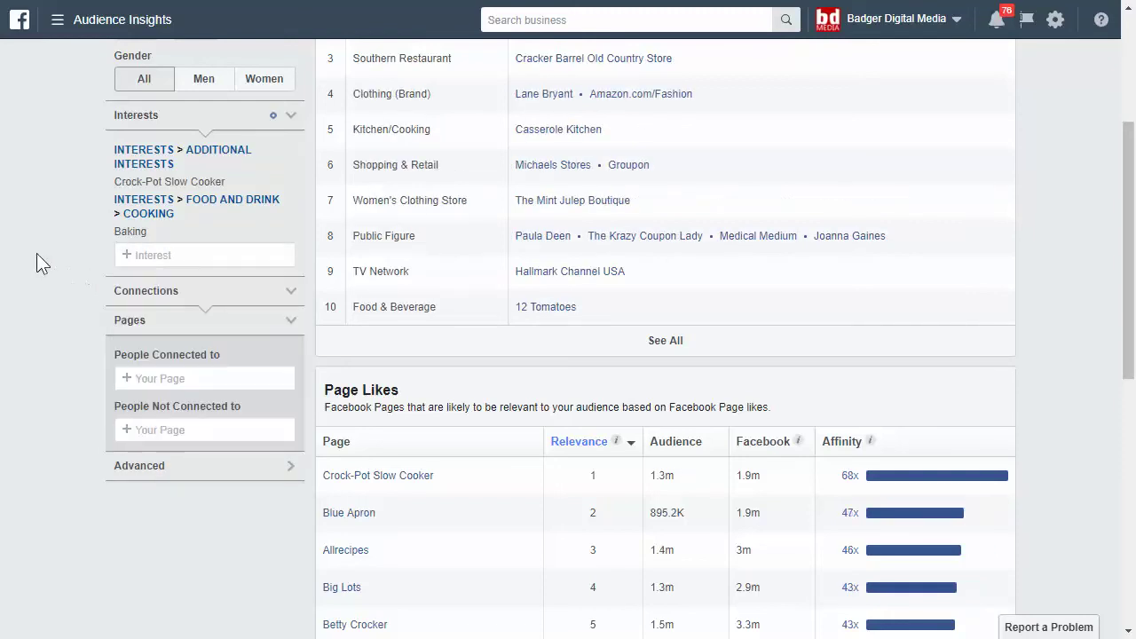
pyautogui.click(136, 234)
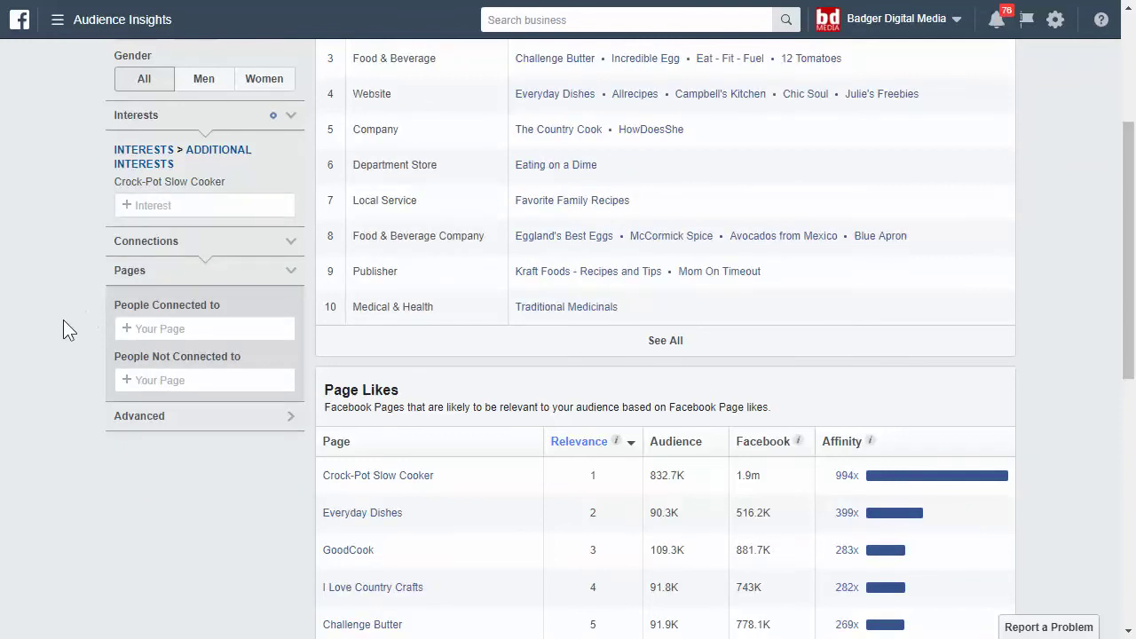
# Load Page Likes rows 21–30, down to Six Sister's Stuff at 166x.
pyautogui.scroll(-7, 68, 302)
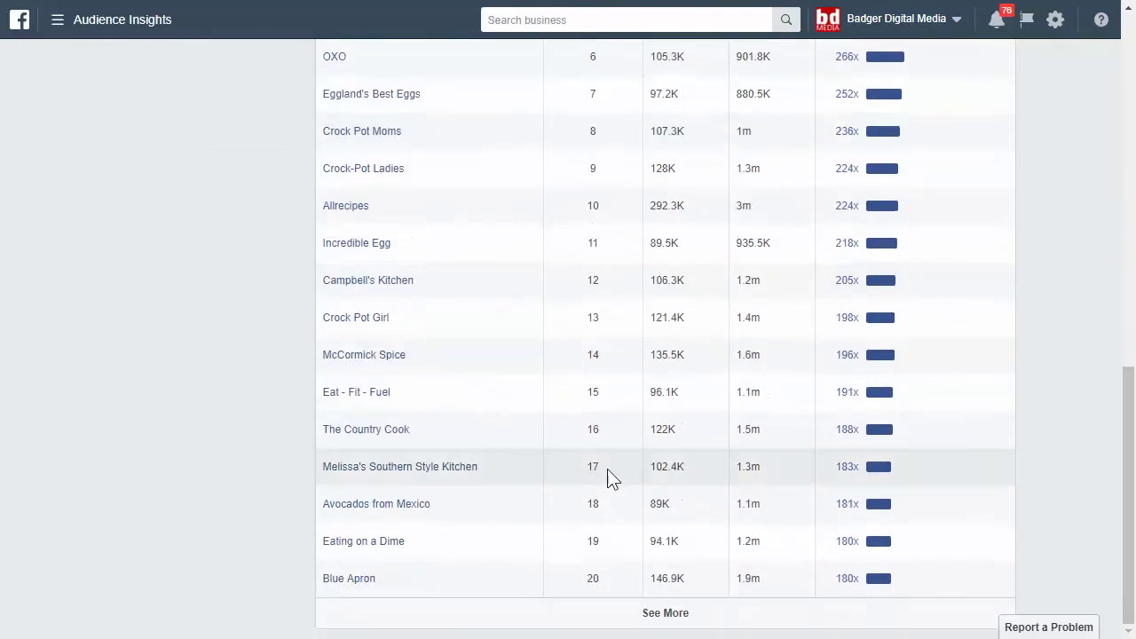
pyautogui.click(650, 619)
pyautogui.scroll(-4, 533, 448)
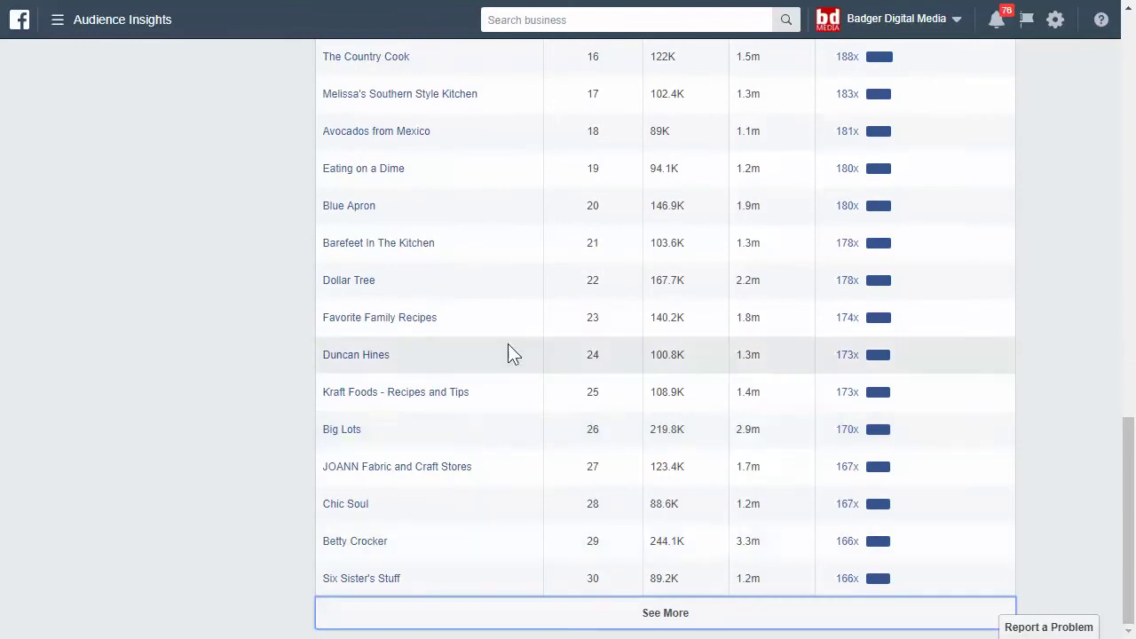
pyautogui.scroll(7, 429, 415)
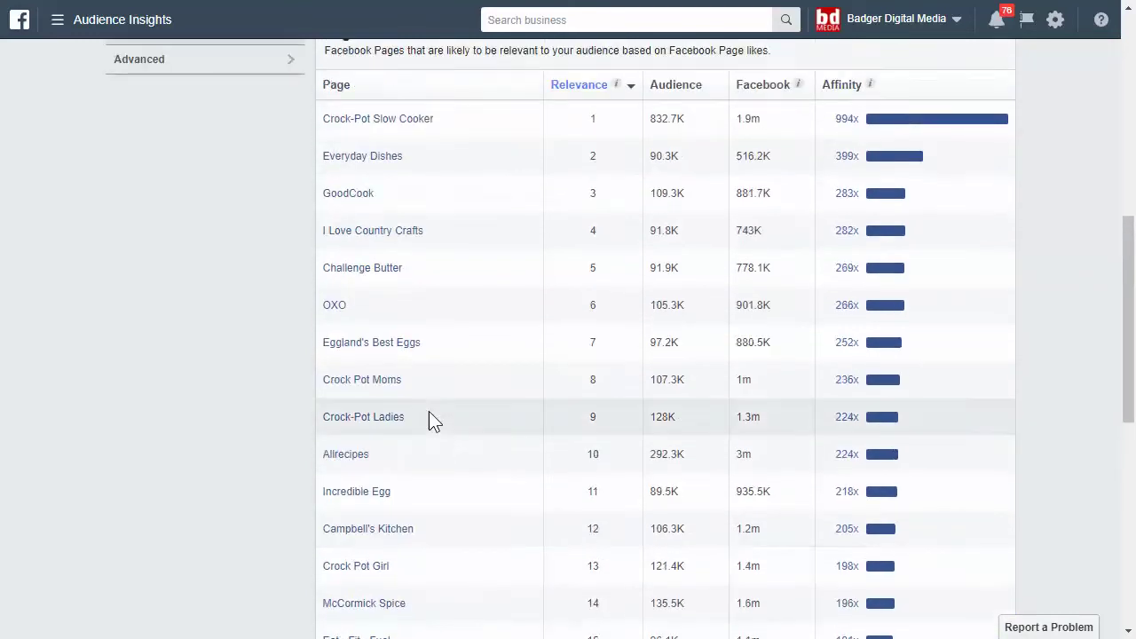
pyautogui.scroll(3, 428, 417)
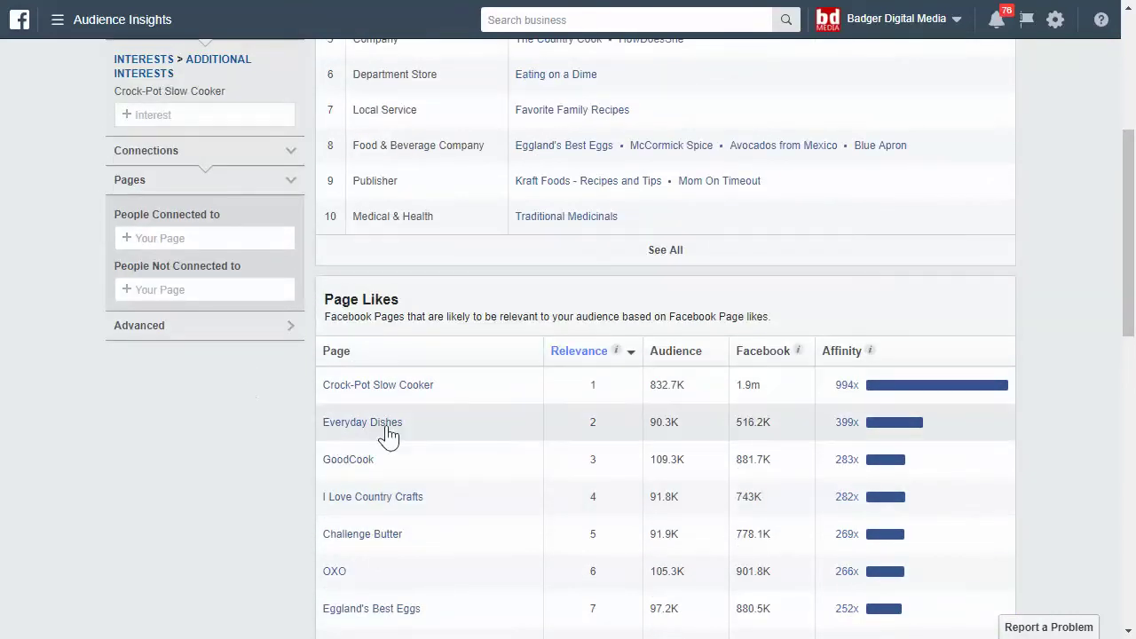
pyautogui.scroll(2, 167, 464)
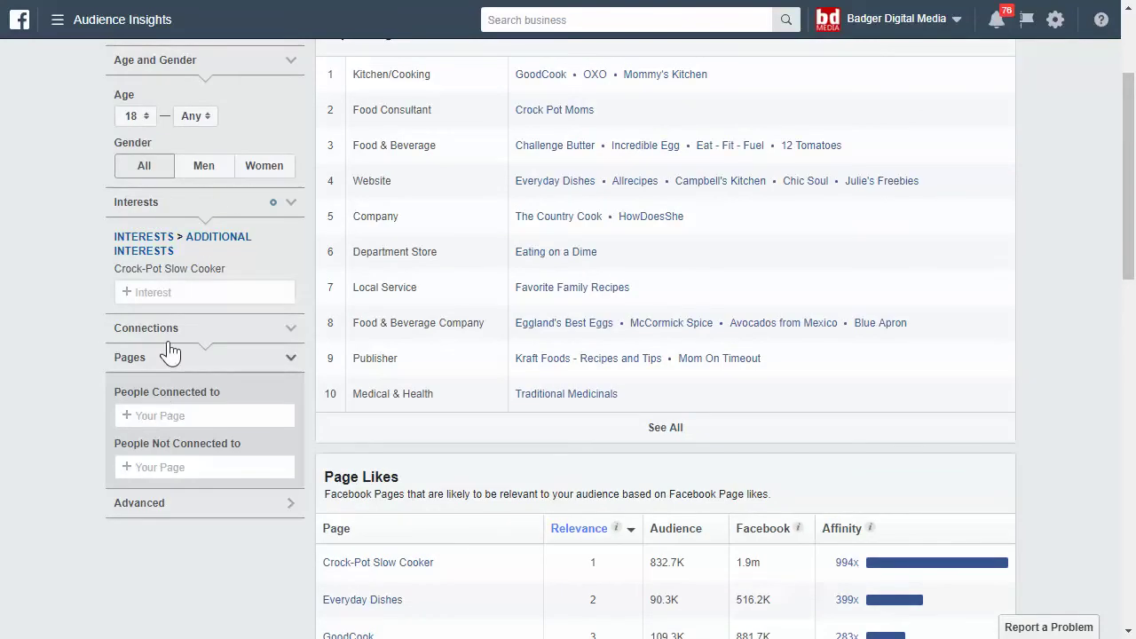
# Search 'crock pot', add Crock Pot Girl, and remove the Crock-Pot Slow Cooker interest.
pyautogui.click(184, 292)
pyautogui.write('crock pot')
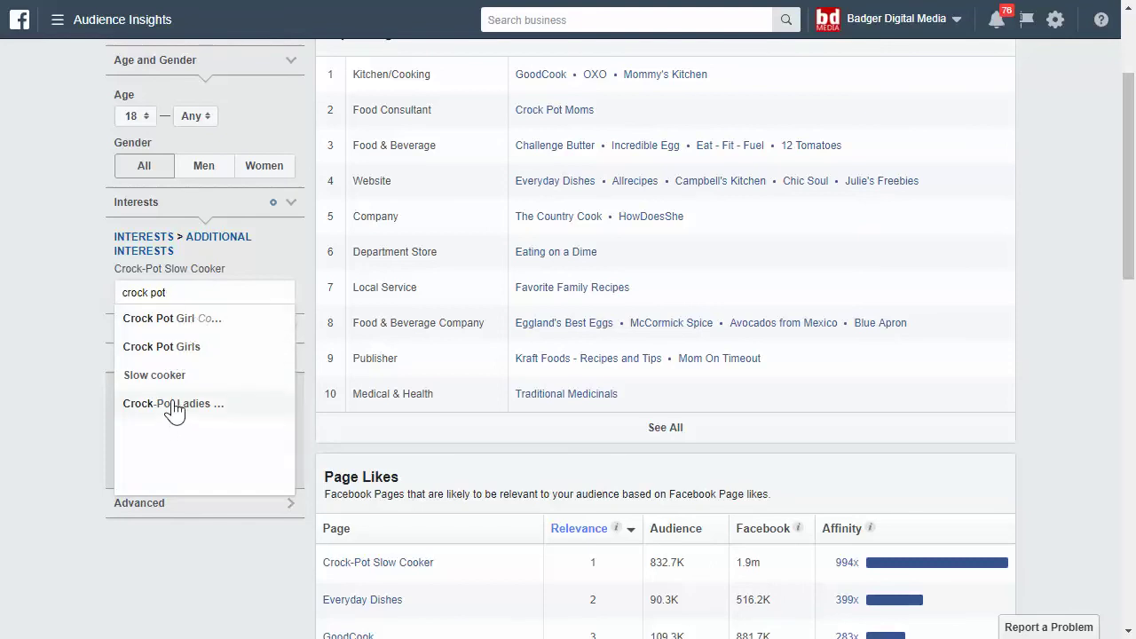
pyautogui.click(150, 321)
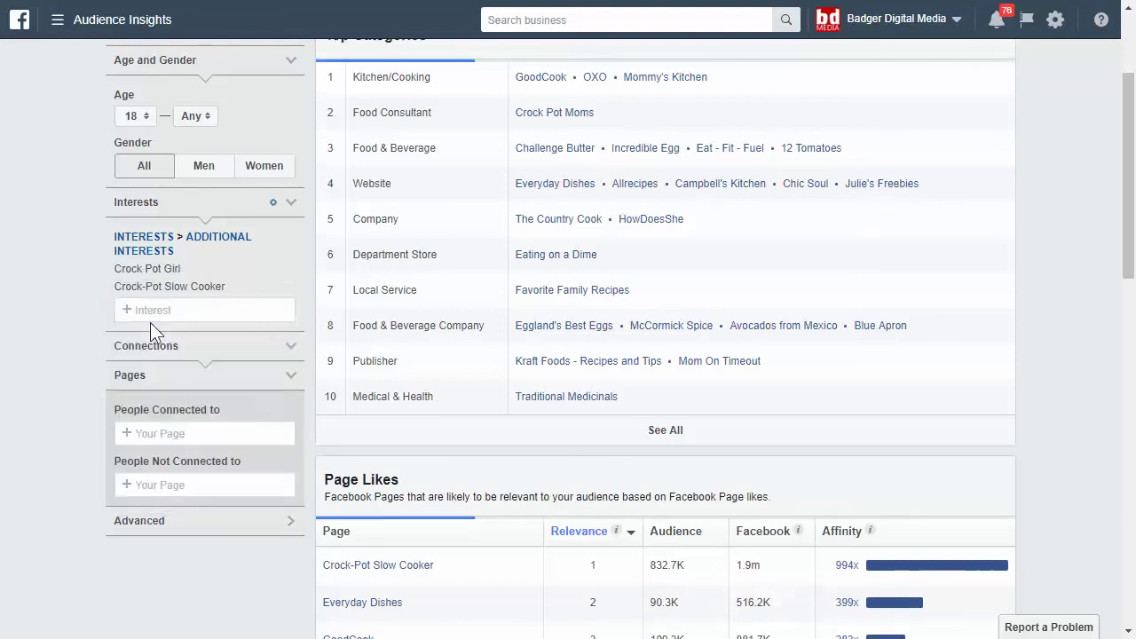
pyautogui.click(76, 331)
pyautogui.moveTo(138, 289)
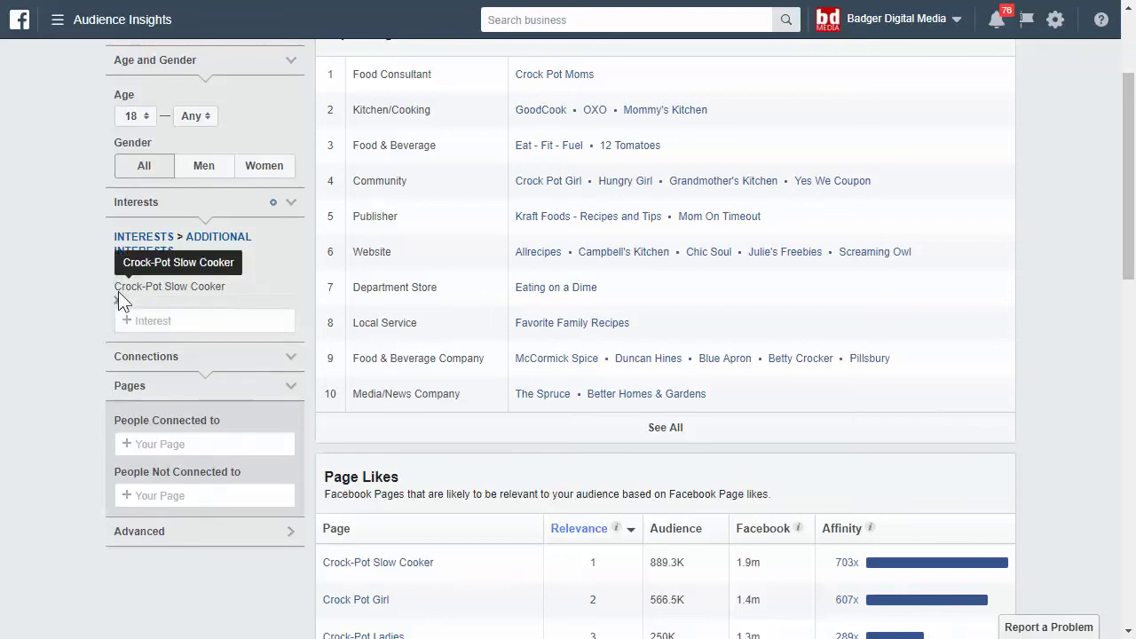
pyautogui.click(119, 296)
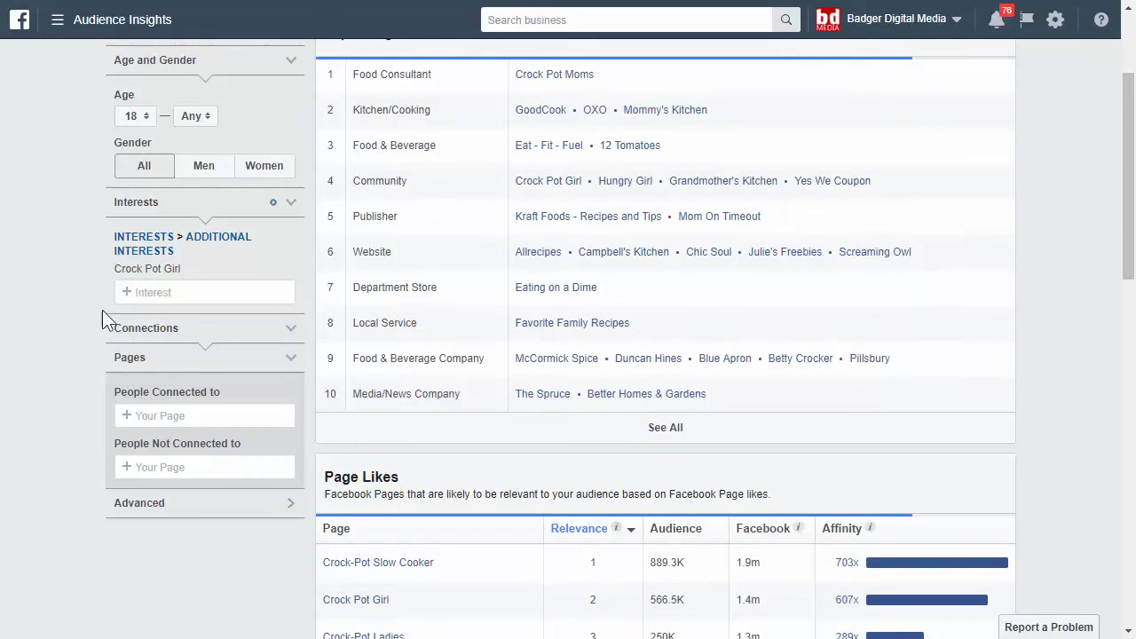
pyautogui.scroll(-3, 840, 371)
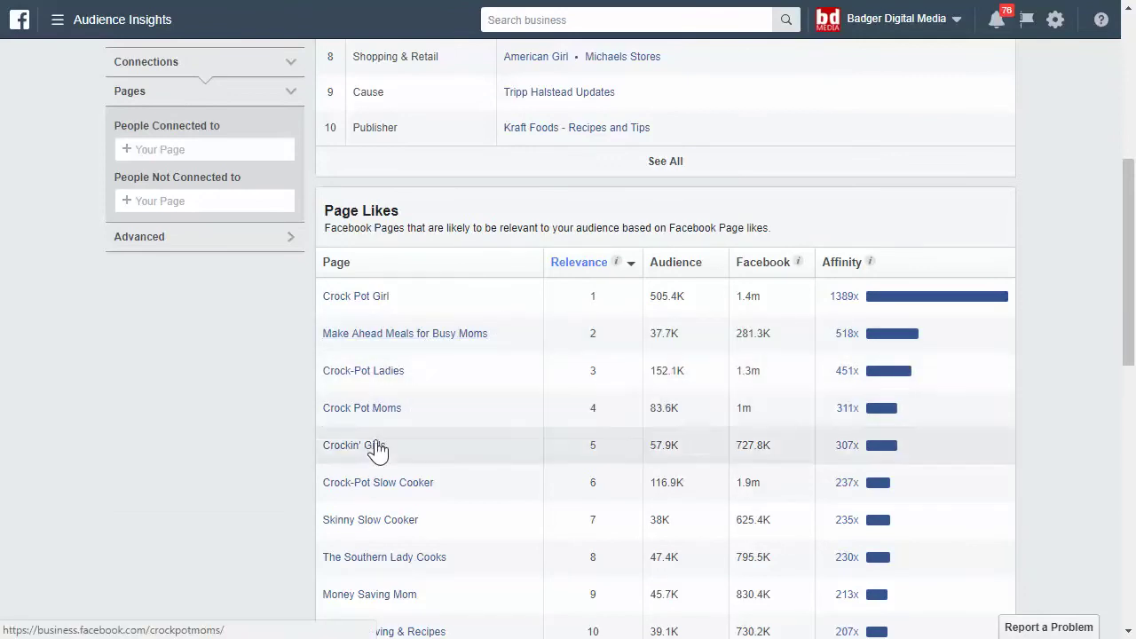
pyautogui.scroll(-2, 235, 437)
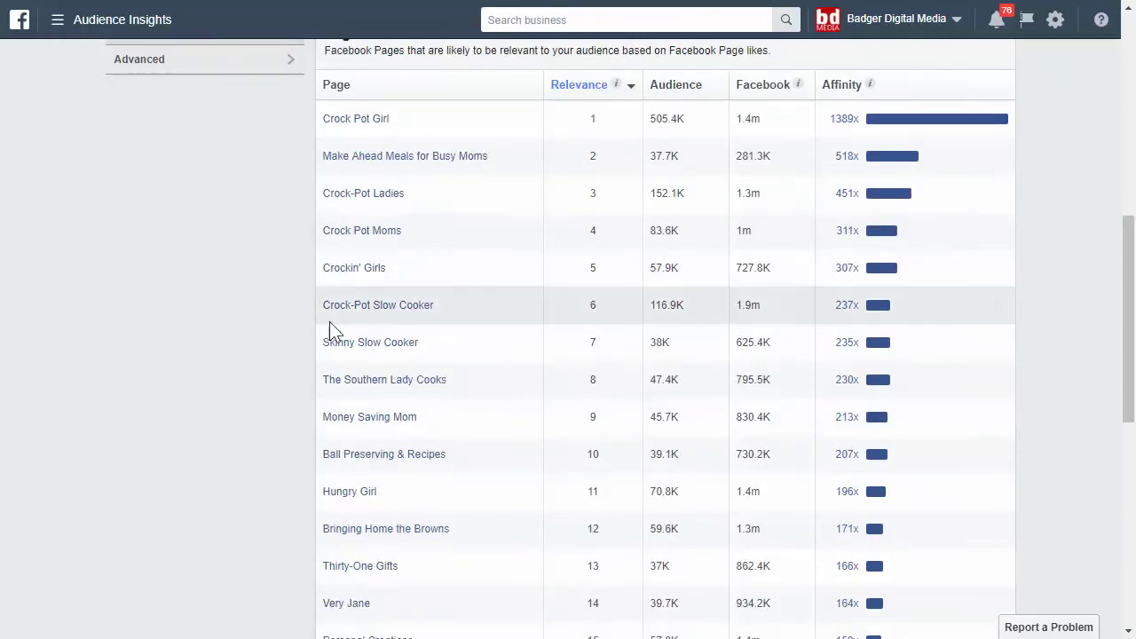
pyautogui.scroll(-1, 239, 329)
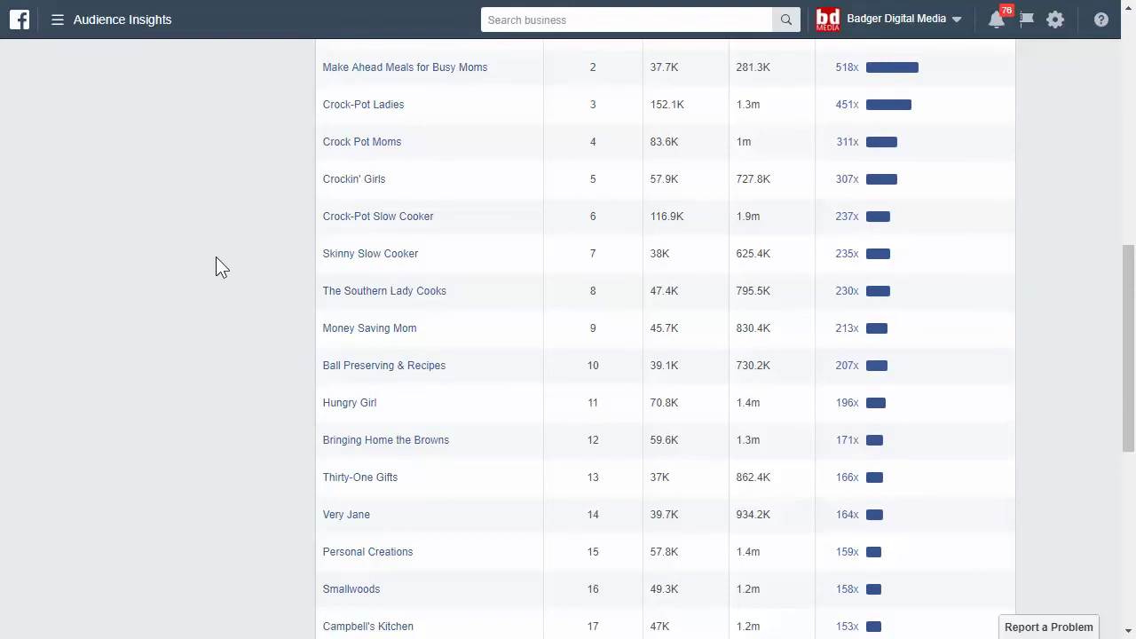
pyautogui.scroll(3, 231, 229)
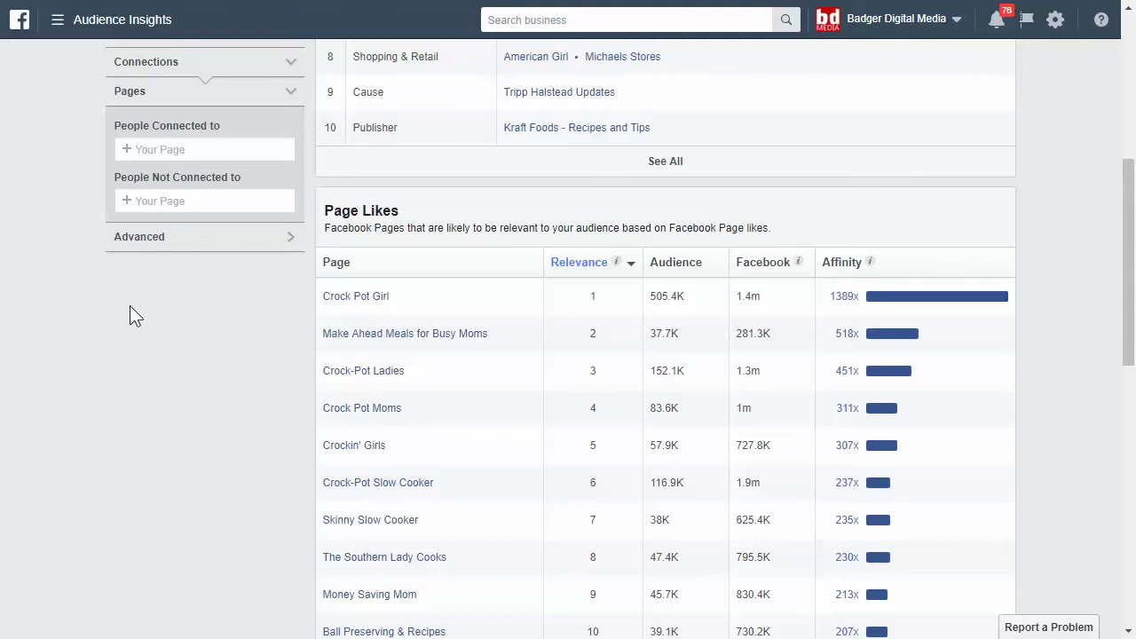
pyautogui.scroll(5, 133, 305)
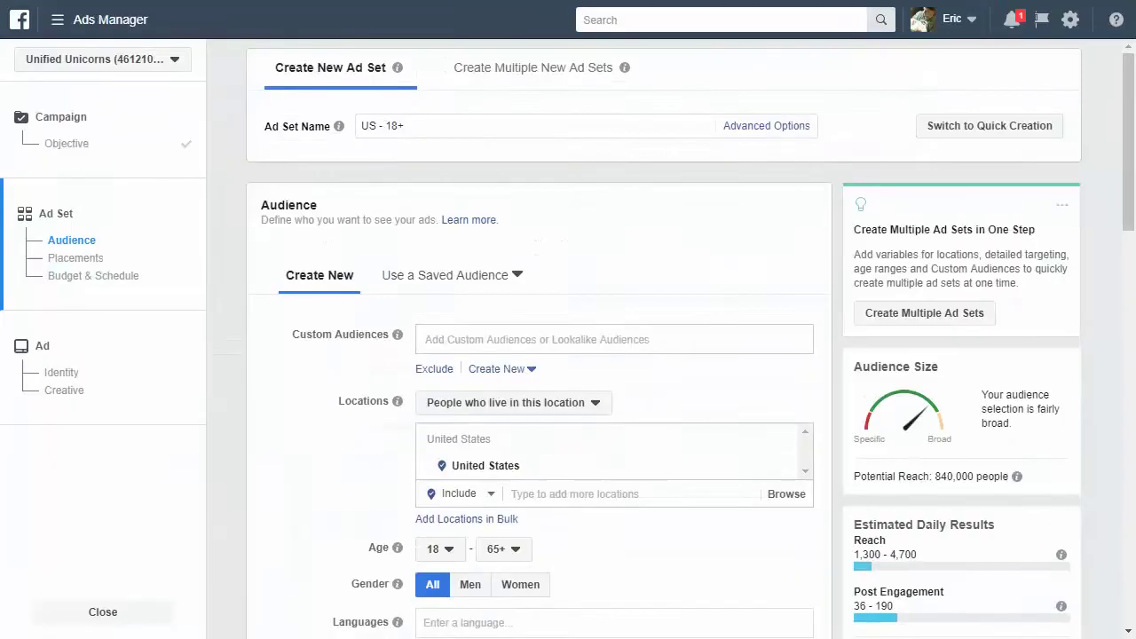
# Show Detailed Targeting suggestions and scroll to Crock-Pot Ladies (455,930 people).
pyautogui.scroll(-4, 578, 204)
pyautogui.scroll(-1, 583, 204)
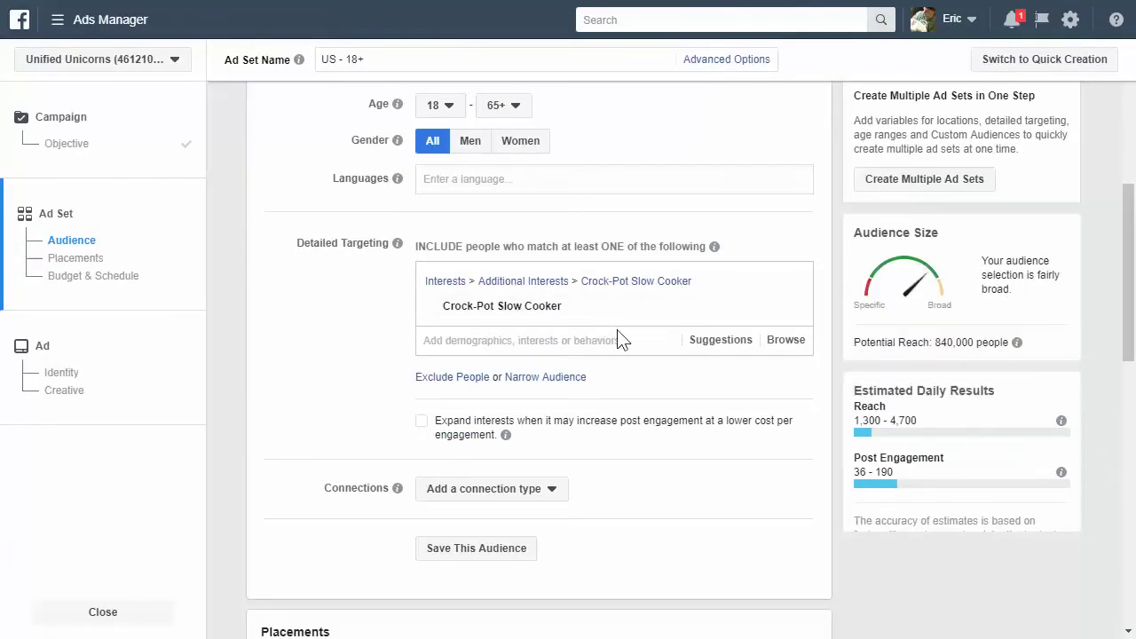
pyautogui.click(709, 344)
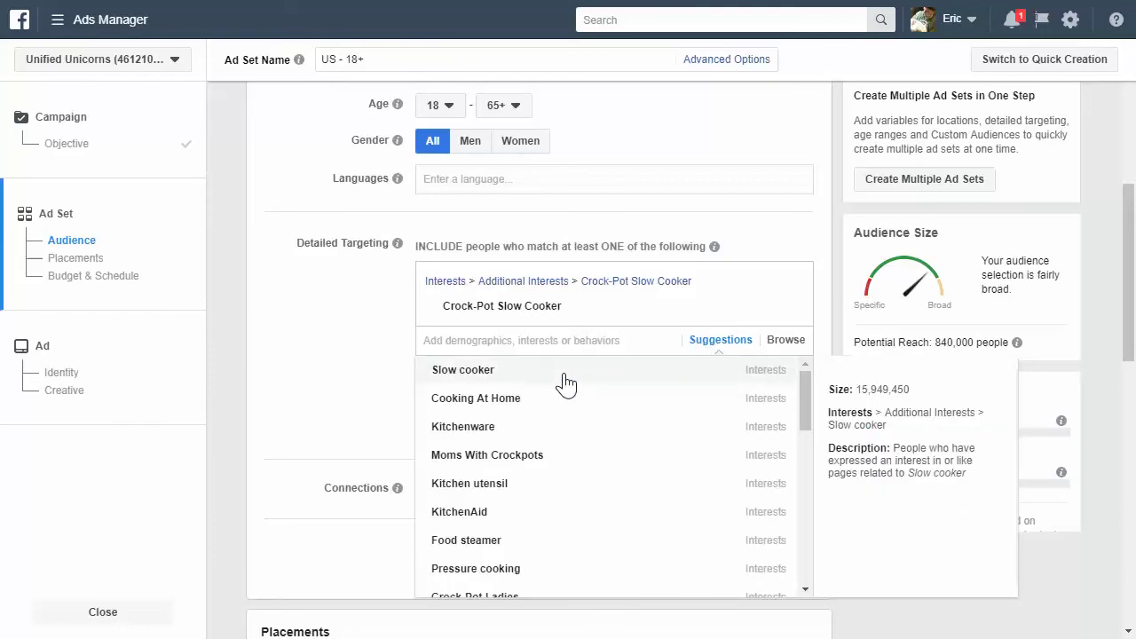
pyautogui.scroll(-3, 565, 386)
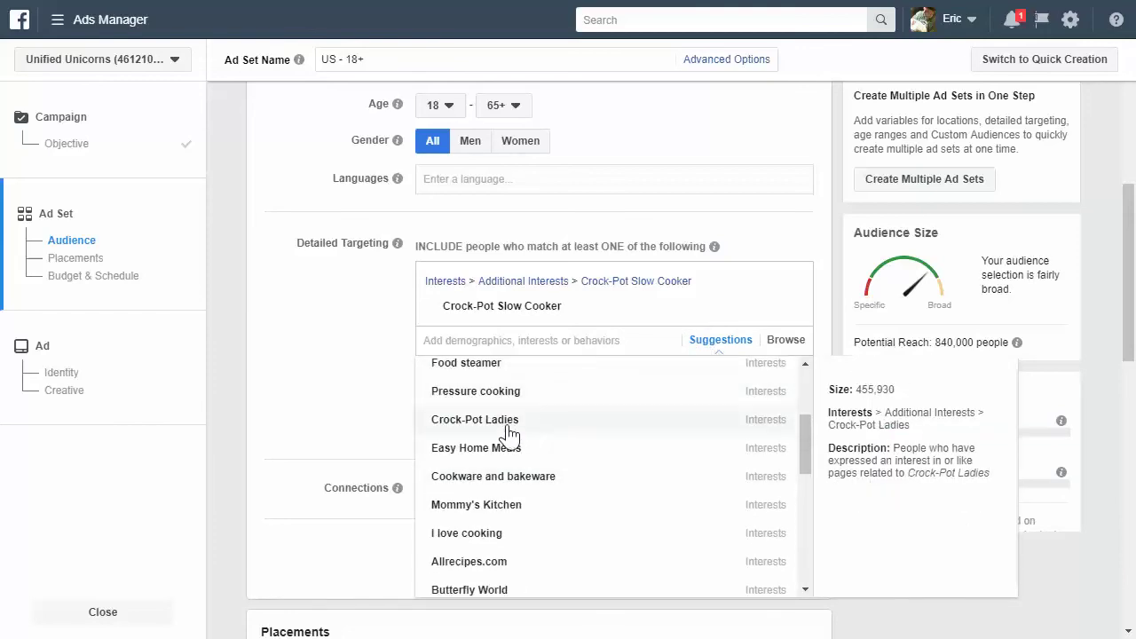
# Add Crock-Pot Ladies and remove Crock-Pot Slow Cooker, reducing potential reach to 420,000.
pyautogui.click(519, 429)
pyautogui.click(790, 358)
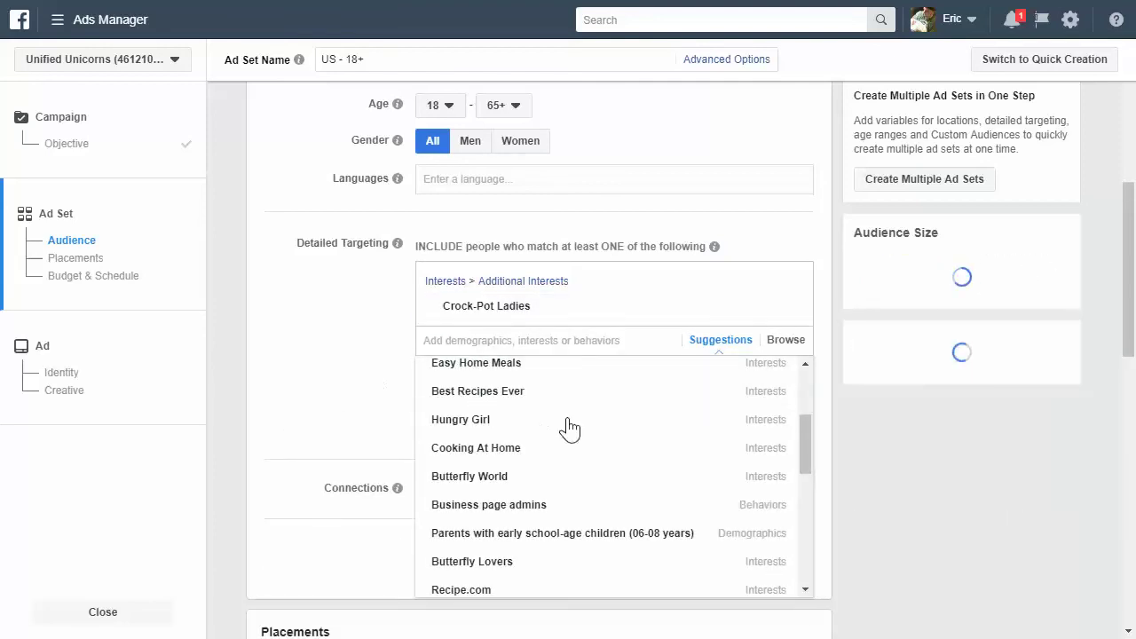
pyautogui.scroll(3, 571, 431)
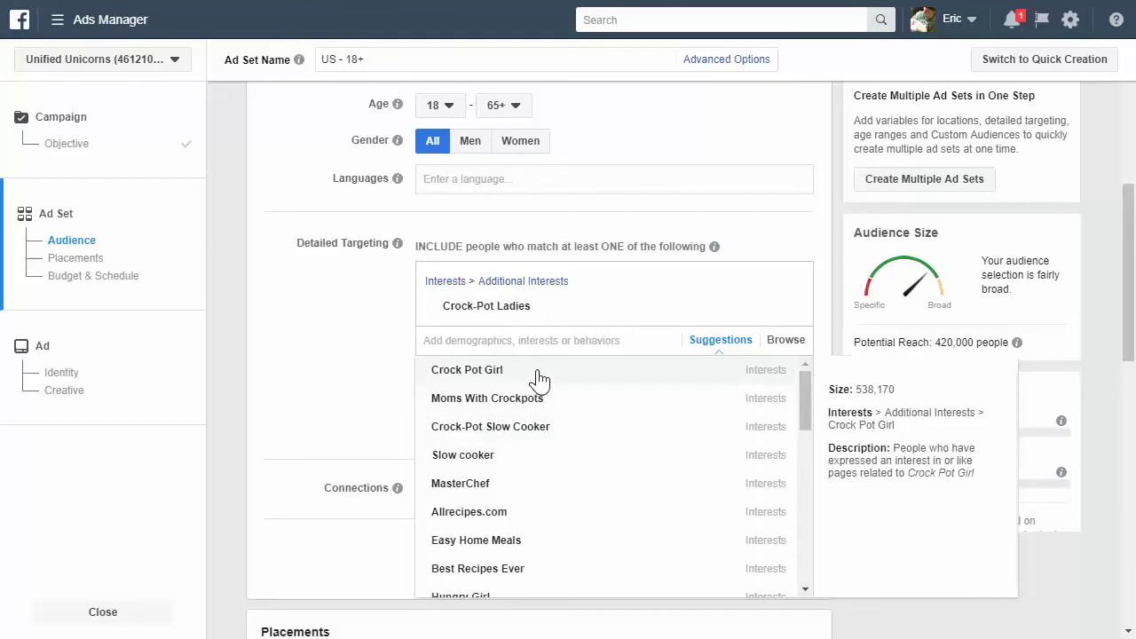
pyautogui.scroll(-1, 519, 528)
pyautogui.scroll(-4, 519, 528)
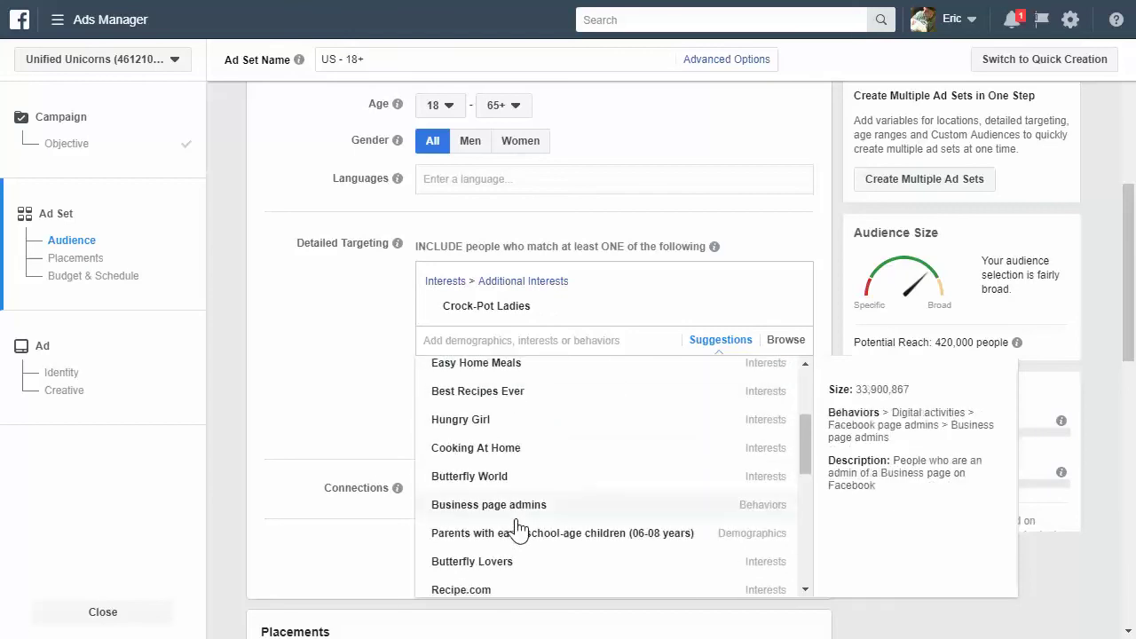
# Dismiss the suggestions list and check the 1,500–5,200 estimated daily reach for Crock-Pot Ladies.
pyautogui.click(337, 317)
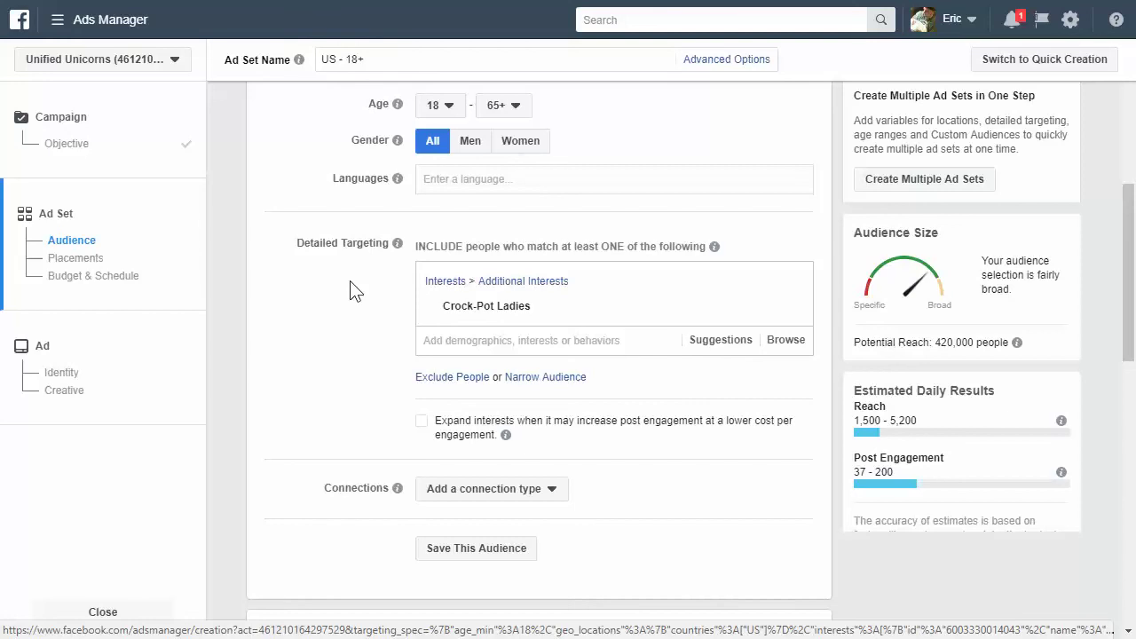
pyautogui.moveTo(461, 319)
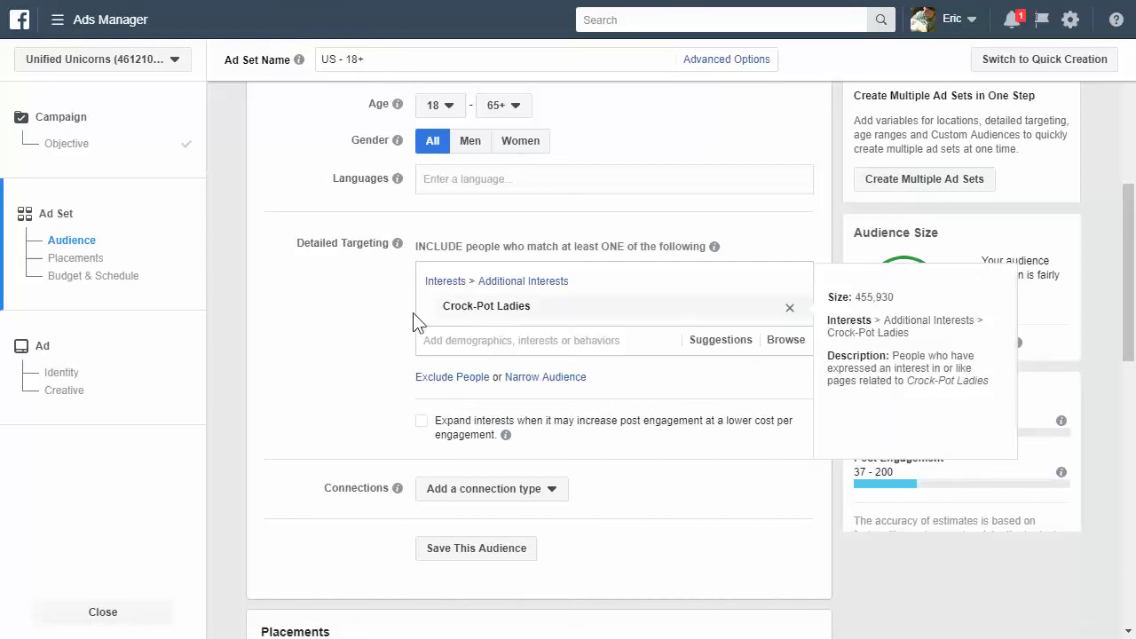